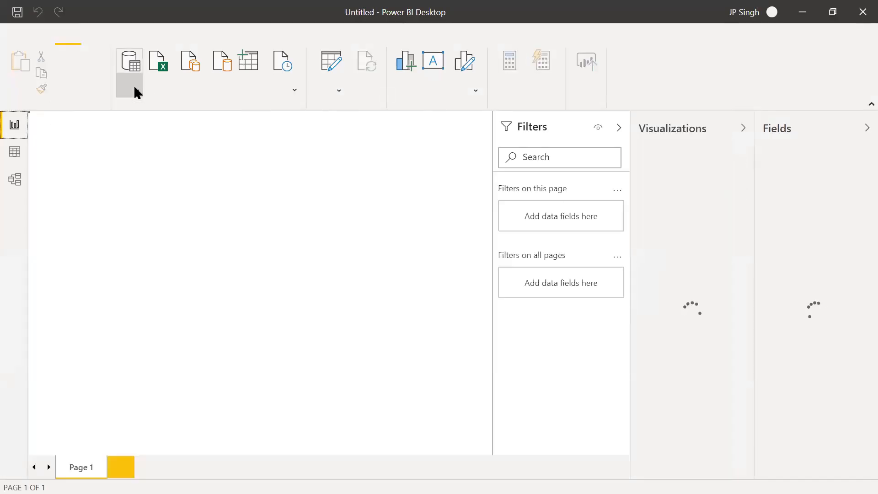
# Connect to the Excel workbook Merge Columns.xlsx in the 06 Merge Columns folder as a data source
pyautogui.click(134, 86)
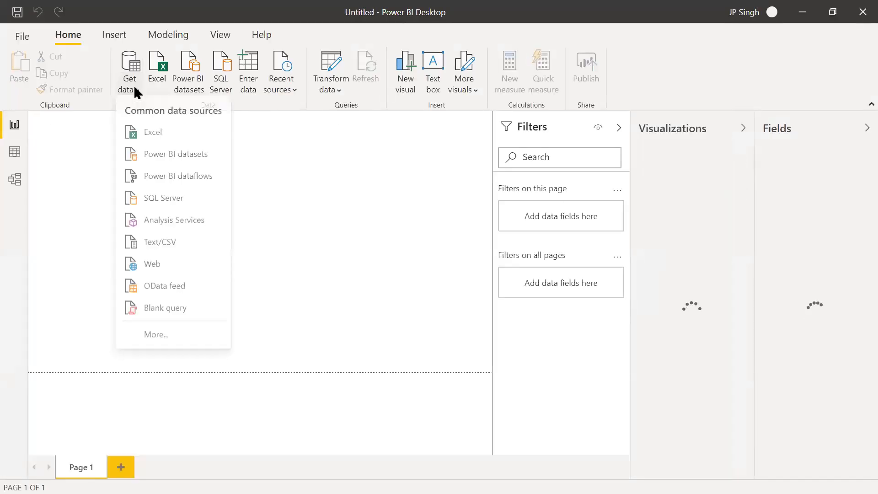
pyautogui.click(153, 134)
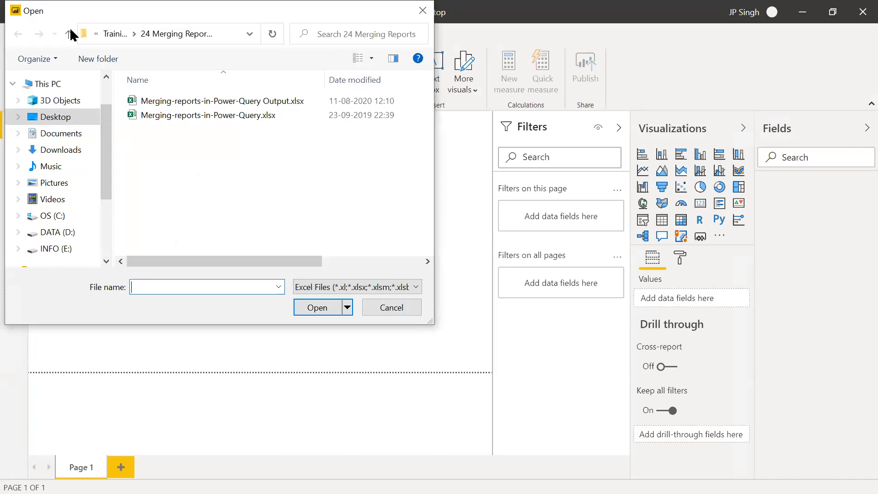
pyautogui.click(70, 29)
pyautogui.scroll(3, 185, 111)
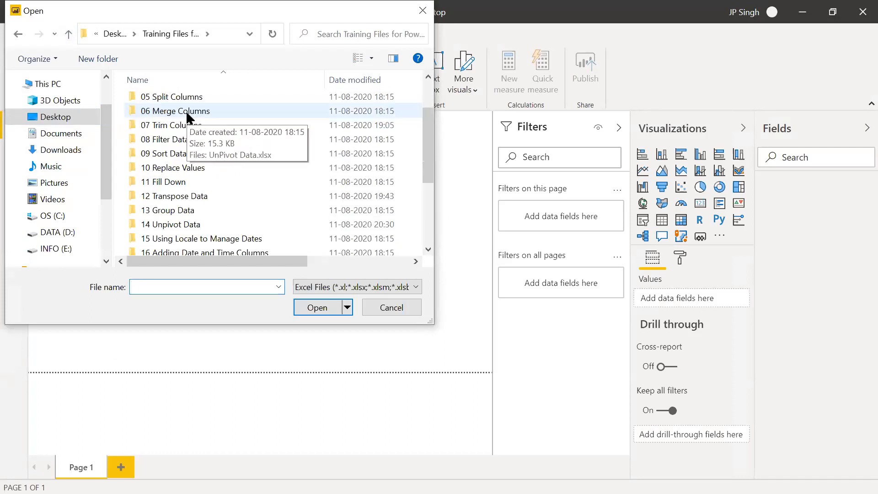
pyautogui.scroll(2, 186, 111)
pyautogui.doubleClick(187, 174)
pyautogui.click(171, 101)
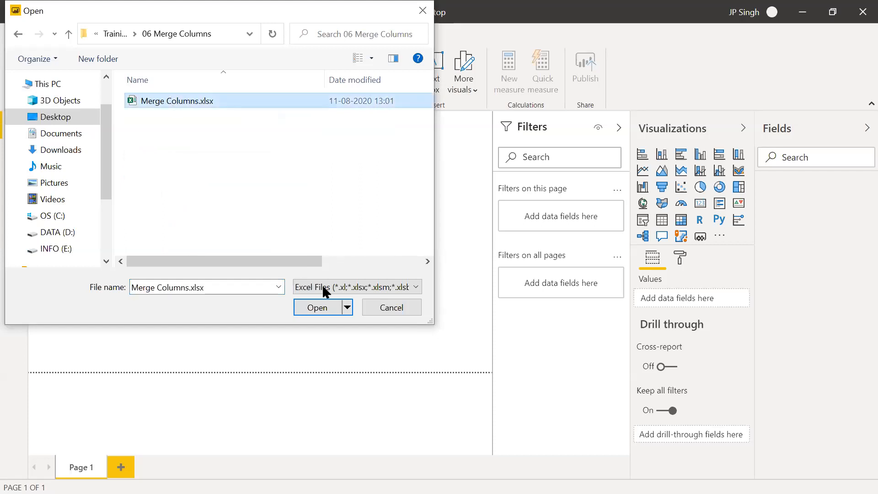
pyautogui.click(318, 305)
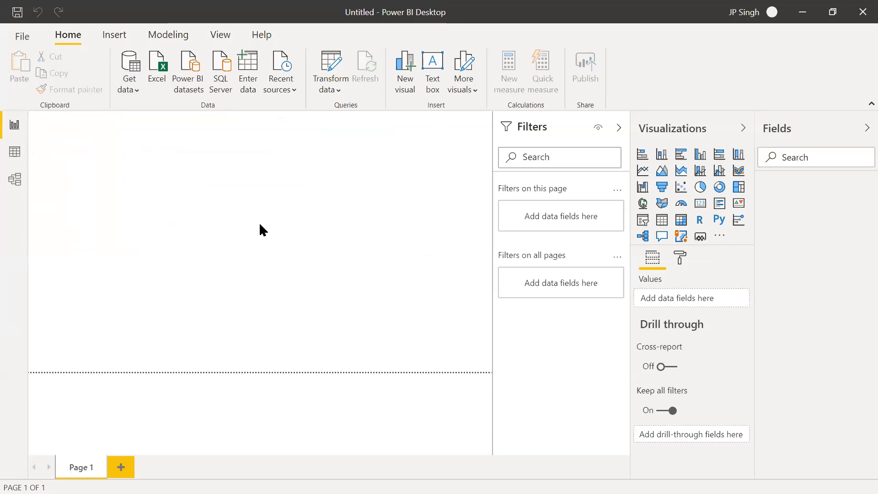
# Load the Data11 table from the workbook into the model and display its rows in Data view
pyautogui.click(178, 120)
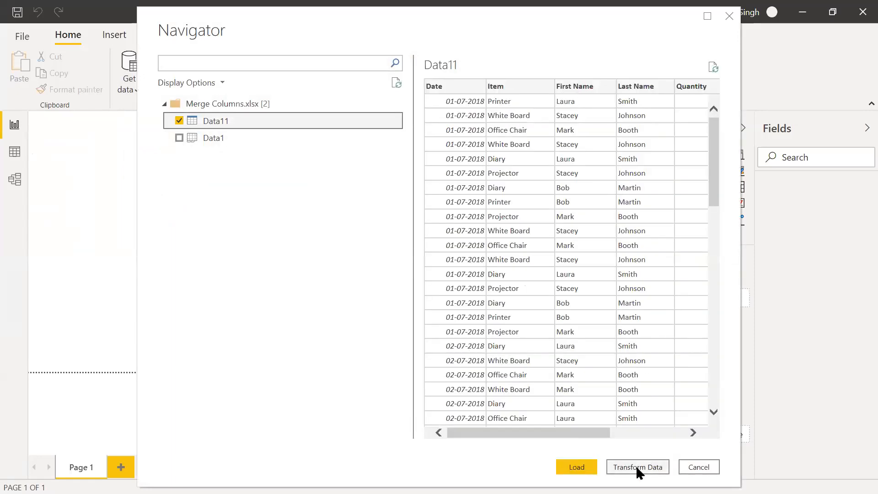
pyautogui.click(576, 466)
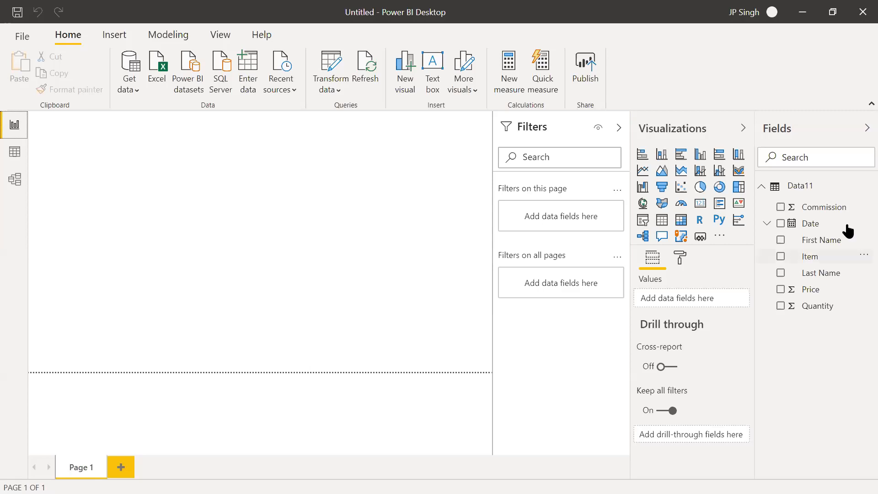
pyautogui.click(801, 186)
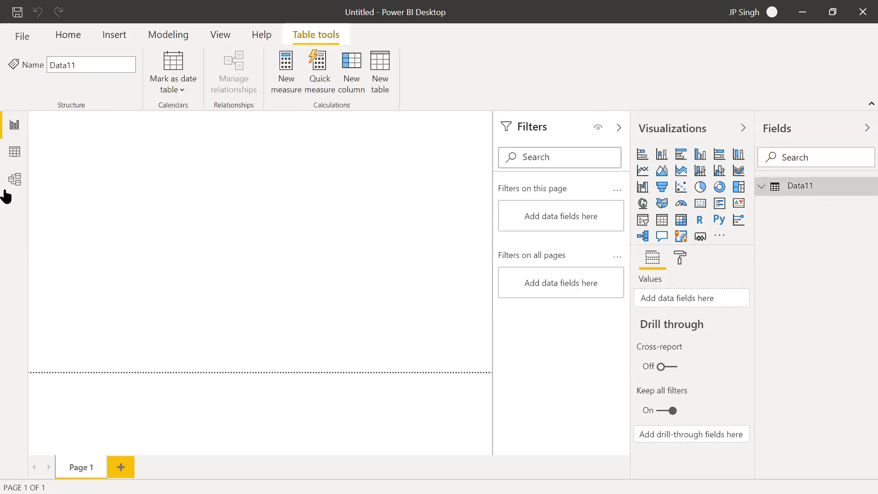
pyautogui.click(13, 151)
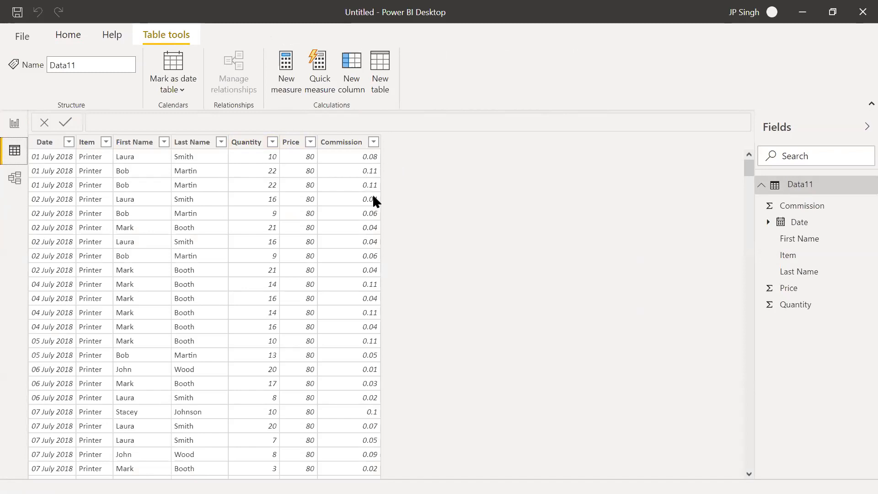
# Create a new measure in the Data11 table and name it Total Sales
pyautogui.click(295, 86)
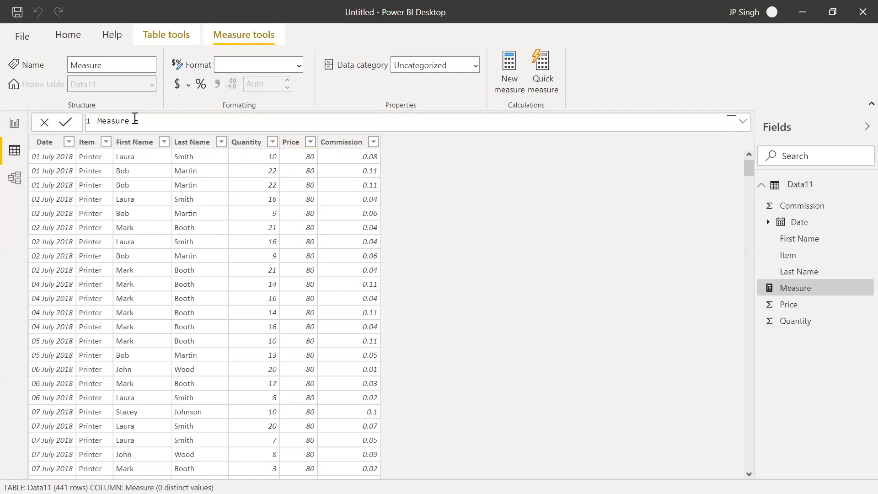
pyautogui.click(131, 121)
pyautogui.press('BackSpace')
pyautogui.press('BackSpace')
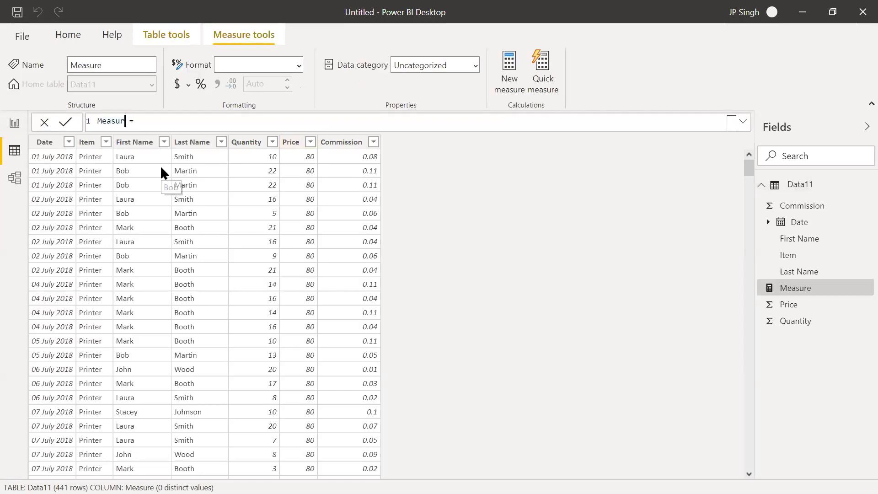
pyautogui.press('BackSpace')
pyautogui.press('BackSpace')
pyautogui.press('BackSpace')
pyautogui.press('BackSpace')
pyautogui.press('BackSpace')
pyautogui.write('Total Sales')
# Start the Total Sales formula with the SUMX function, using Data11 as its table argument
pyautogui.click(188, 122)
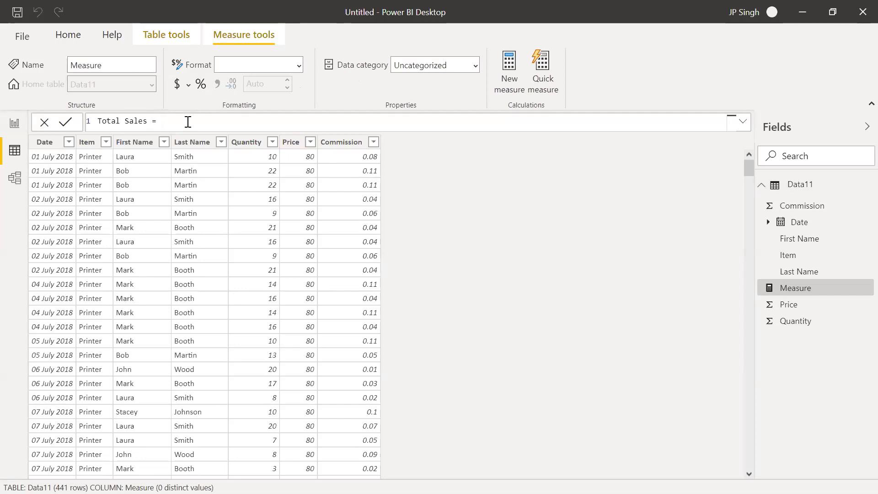
pyautogui.write('sumx')
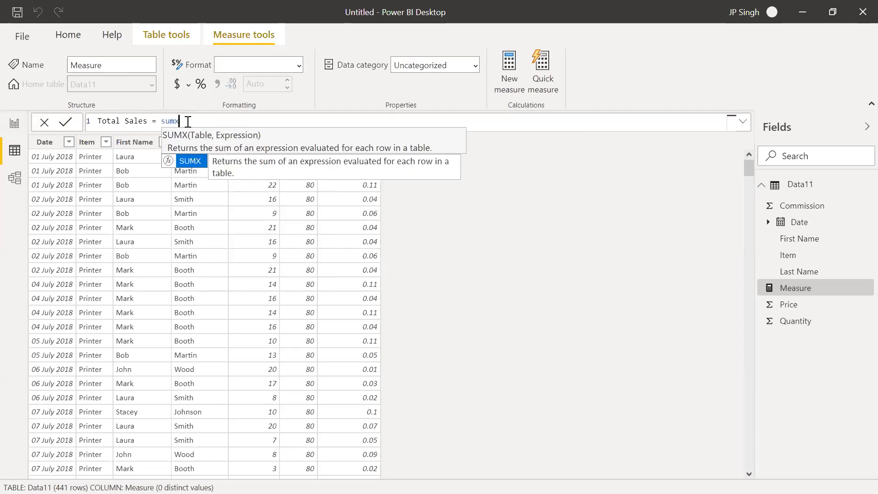
pyautogui.press('Tab')
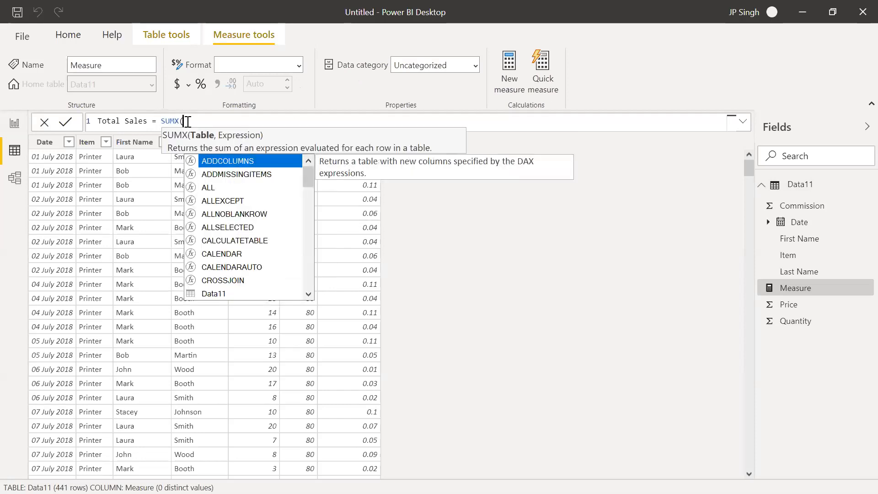
pyautogui.write('Data11')
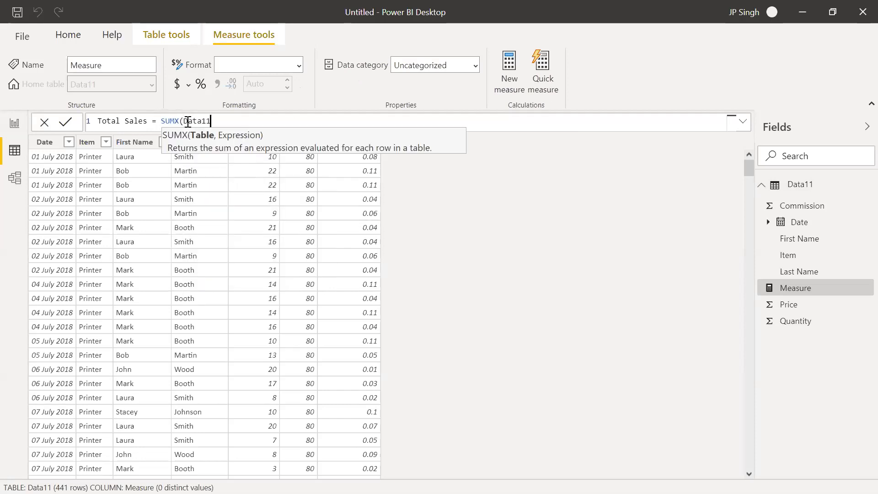
pyautogui.write(',')
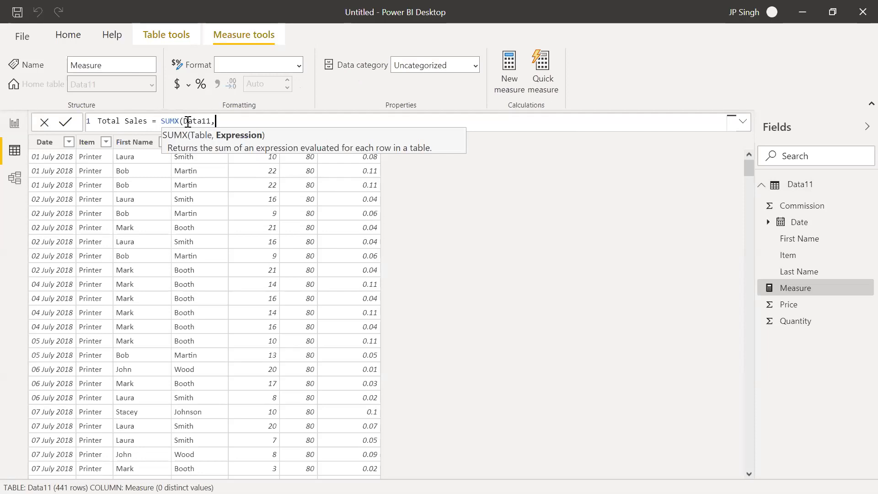
# Insert the column Data11[Price] as the beginning of the SUMX expression in the Total Sales formula
pyautogui.write('pr')
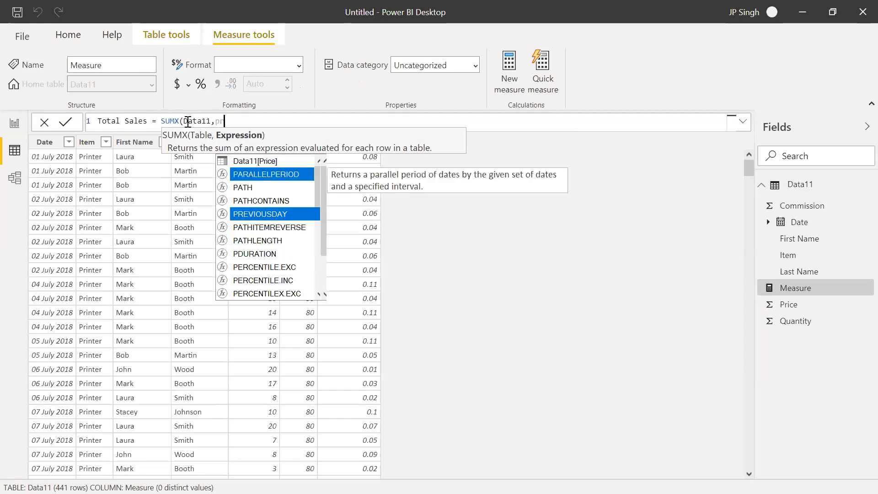
pyautogui.write('ice')
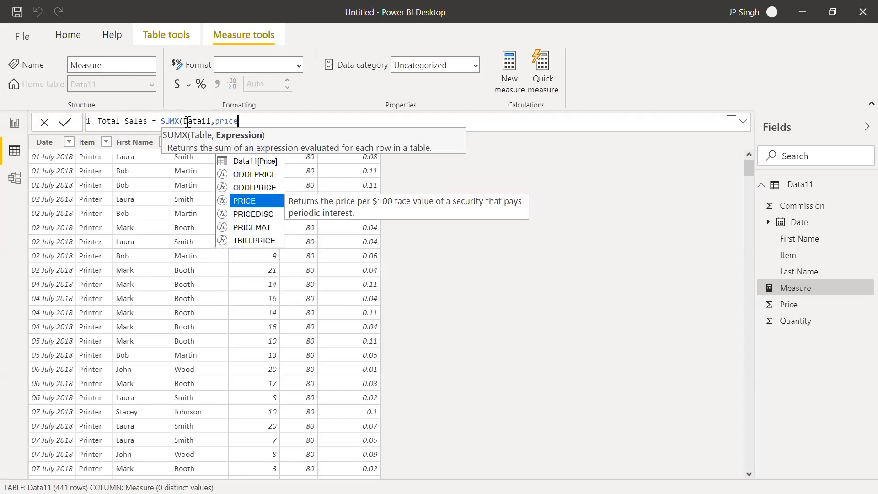
pyautogui.press('Tab')
pyautogui.press('BackSpace')
pyautogui.press('BackSpace')
pyautogui.press('Up')
pyautogui.press('Up')
pyautogui.press('Up')
pyautogui.press('Tab')
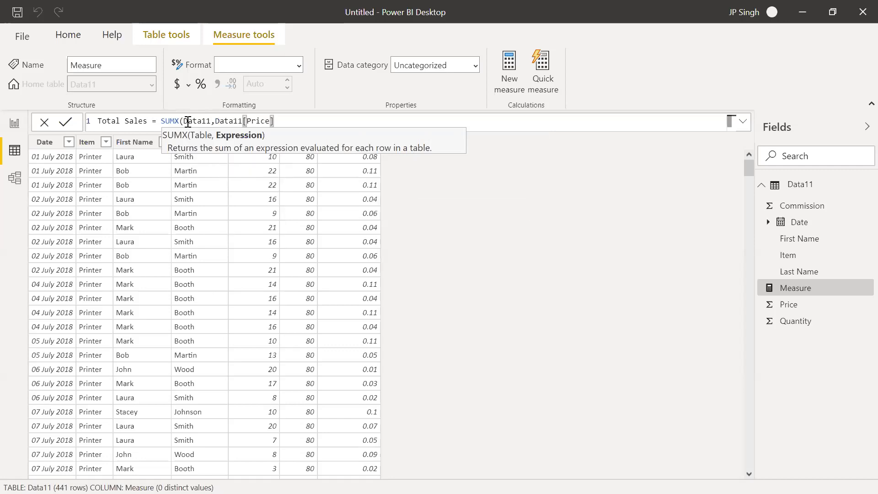
# Multiply the price by Data11[Quantity], close the SUMX function and commit the Total Sales measure
pyautogui.write('*data')
pyautogui.press('Down')
pyautogui.press('Down')
pyautogui.press('Down')
pyautogui.press('Down')
pyautogui.press('Down')
pyautogui.press('Down')
pyautogui.press('Tab')
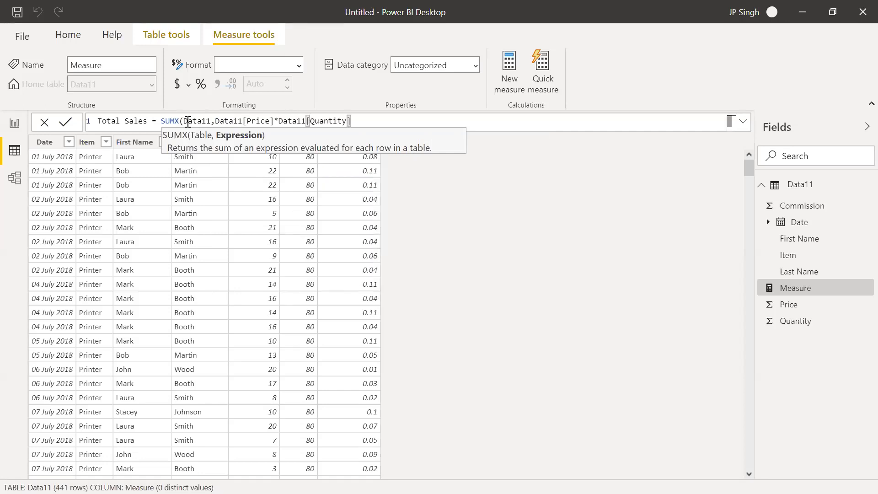
pyautogui.write(')')
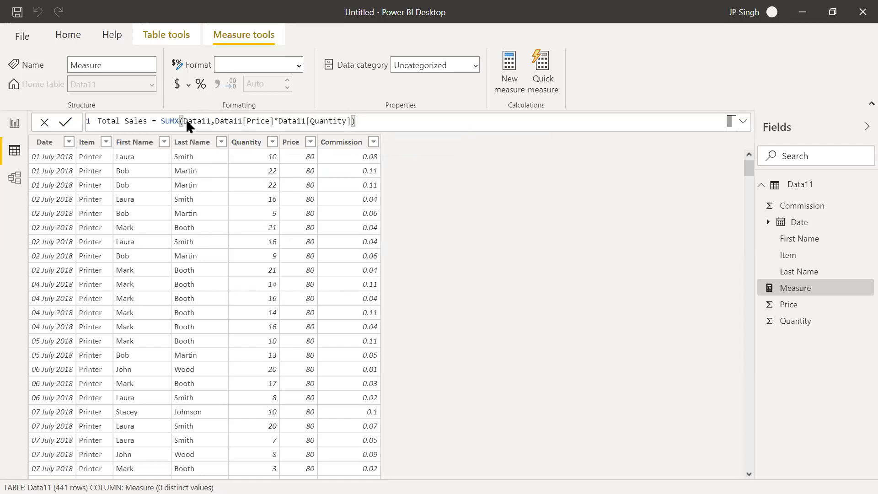
pyautogui.press('Return')
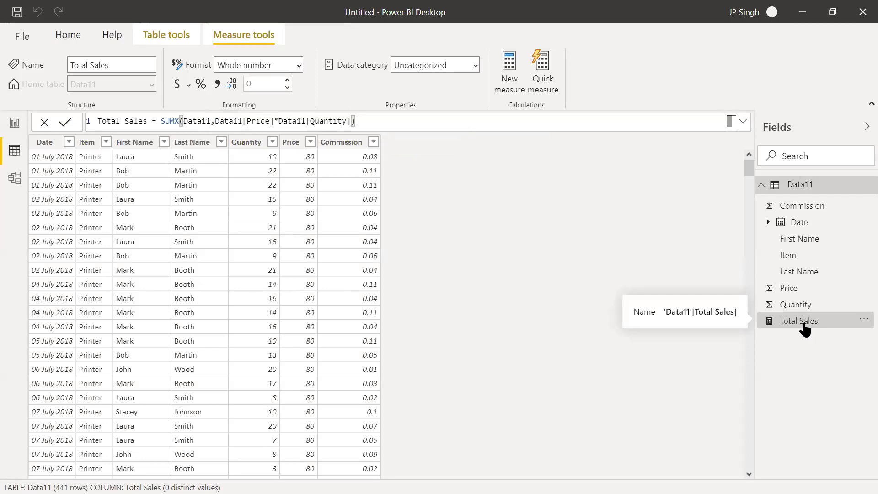
# Create another measure in the Data11 table and name it Printer Sales
pyautogui.click(164, 34)
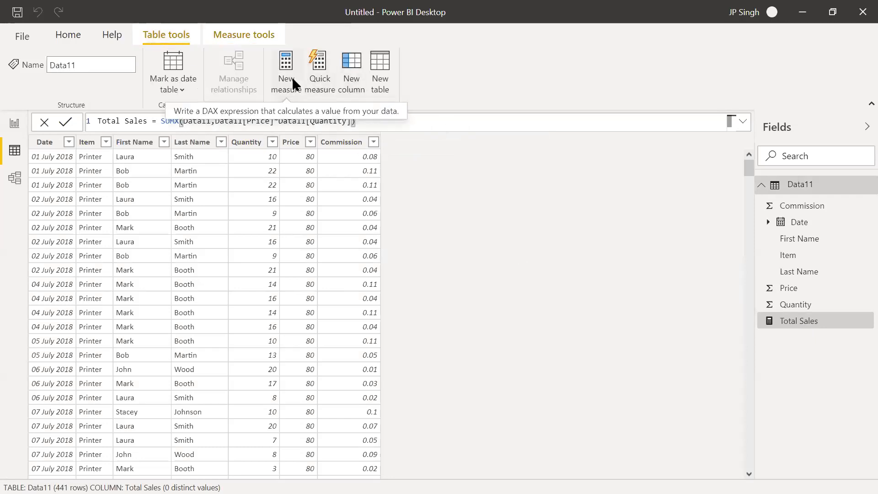
pyautogui.click(290, 78)
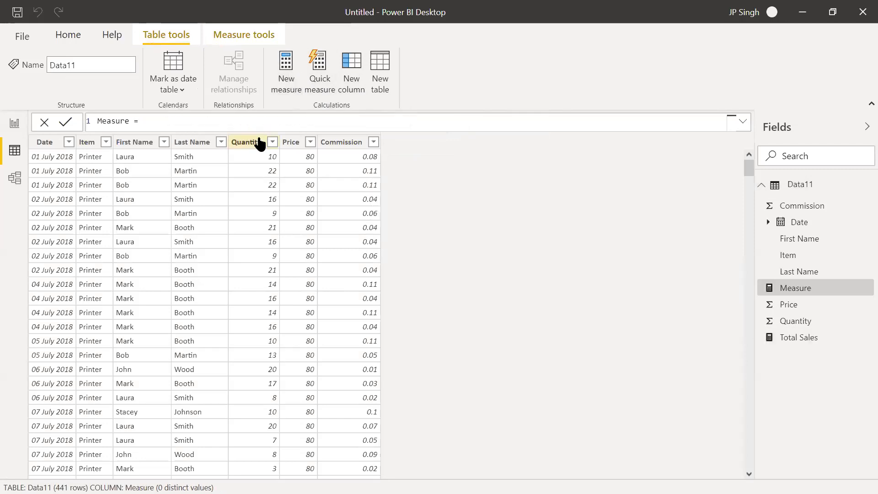
pyautogui.click(127, 120)
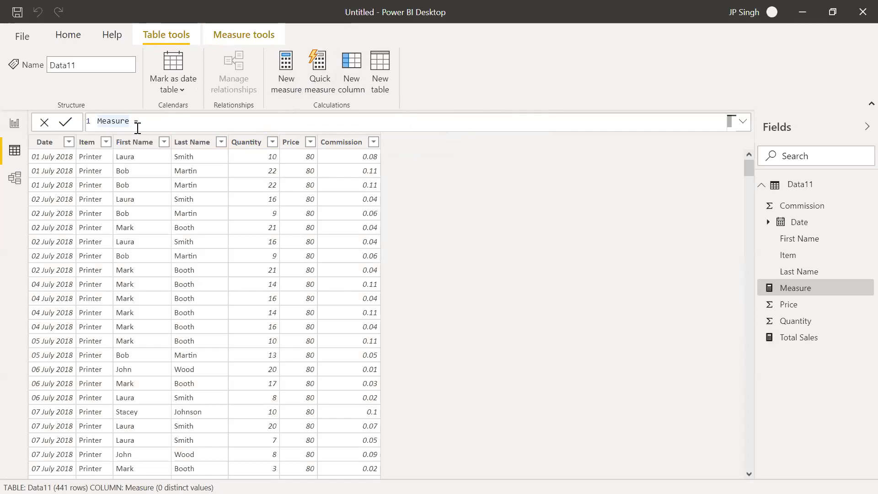
pyautogui.press('BackSpace')
pyautogui.press('Delete')
pyautogui.press('BackSpace')
pyautogui.press('BackSpace')
pyautogui.press('BackSpace')
pyautogui.press('BackSpace')
pyautogui.press('BackSpace')
pyautogui.write('Printer ')
pyautogui.write('Sales')
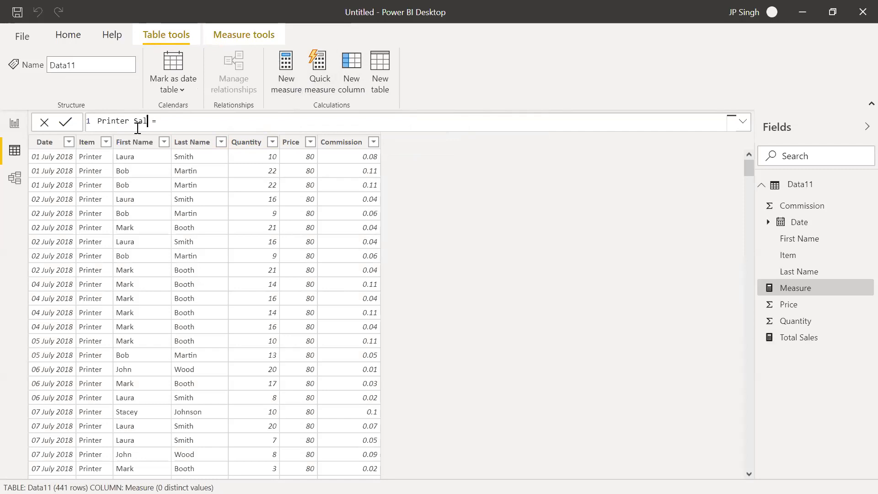
# Start the Printer Sales formula with the SUMX function
pyautogui.click(192, 121)
pyautogui.write('sum')
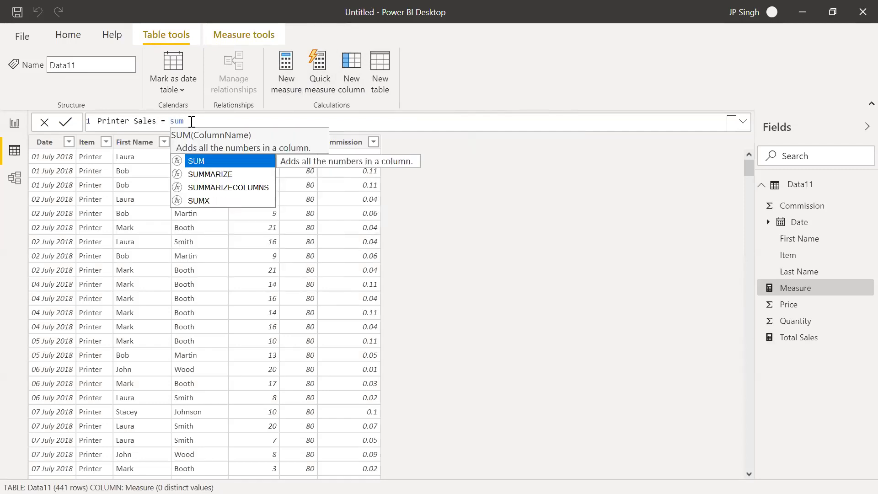
pyautogui.press('Down')
pyautogui.press('Down')
pyautogui.press('Down')
pyautogui.press('Tab')
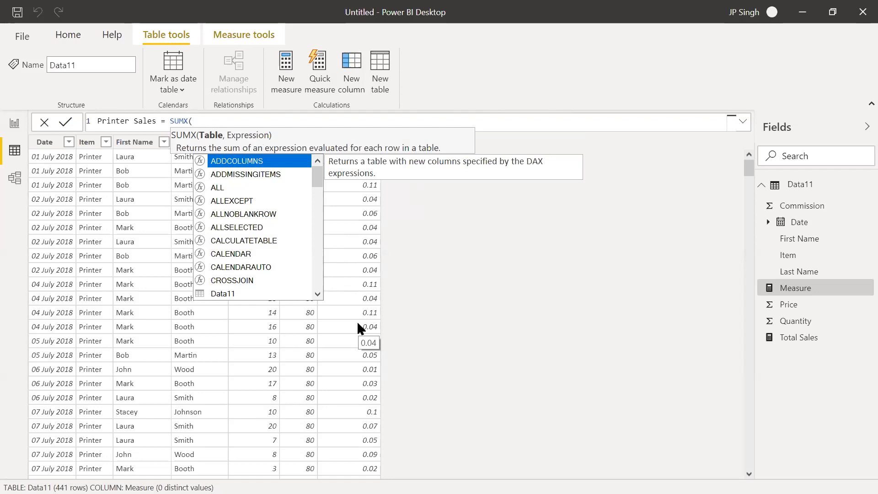
# Enter FILTER(Data11,Data11[Item]="Printer") as the table argument of SUMX
pyautogui.write('fil')
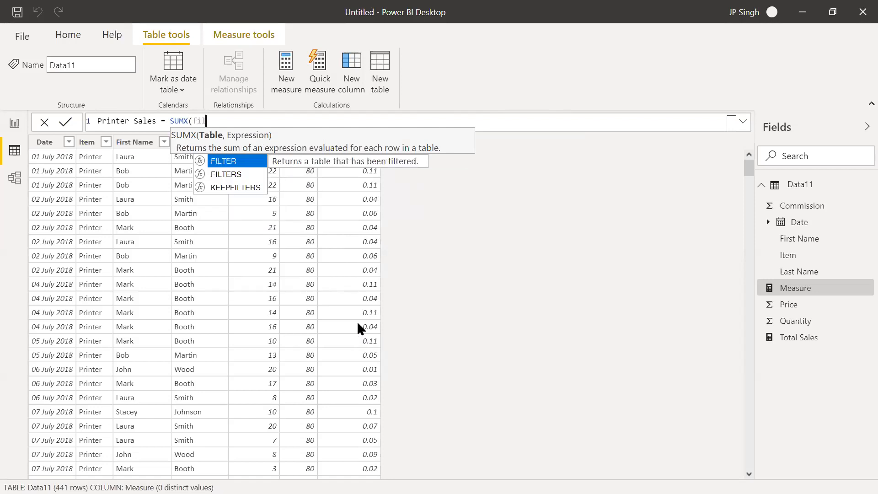
pyautogui.press('Tab')
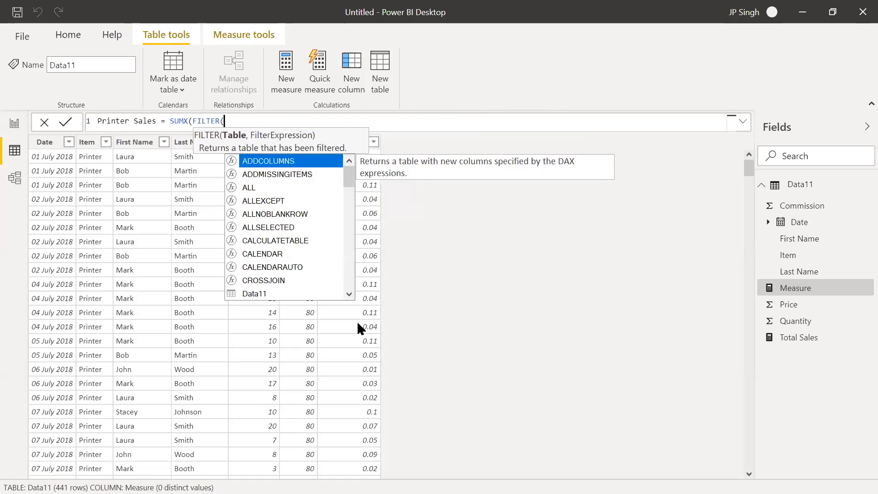
pyautogui.write('data')
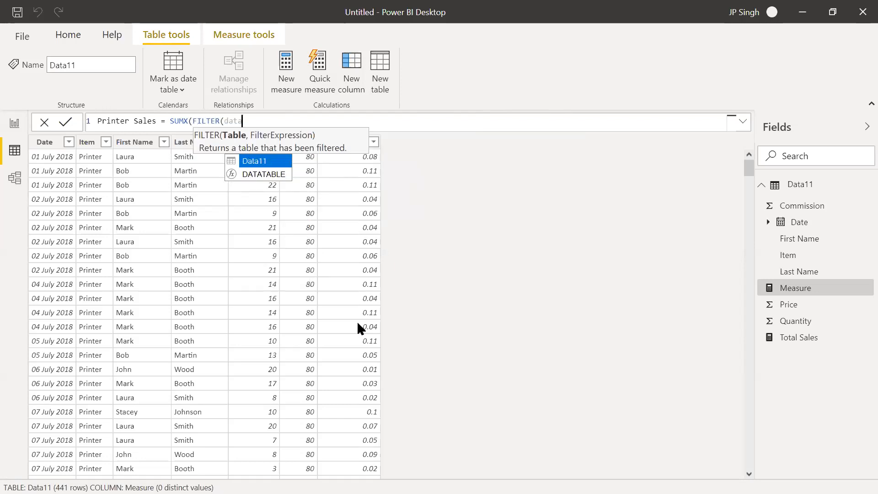
pyautogui.press('Tab')
pyautogui.write(',')
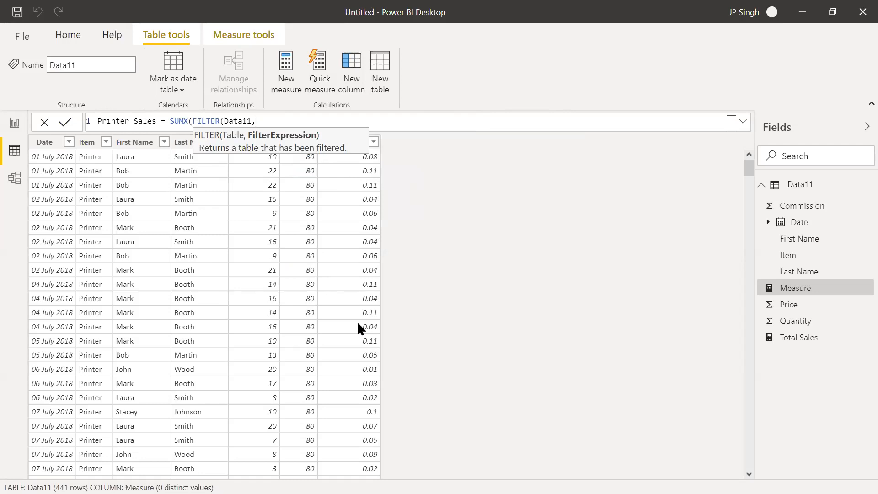
pyautogui.write('item')
pyautogui.press('Tab')
pyautogui.write('="Printer")')
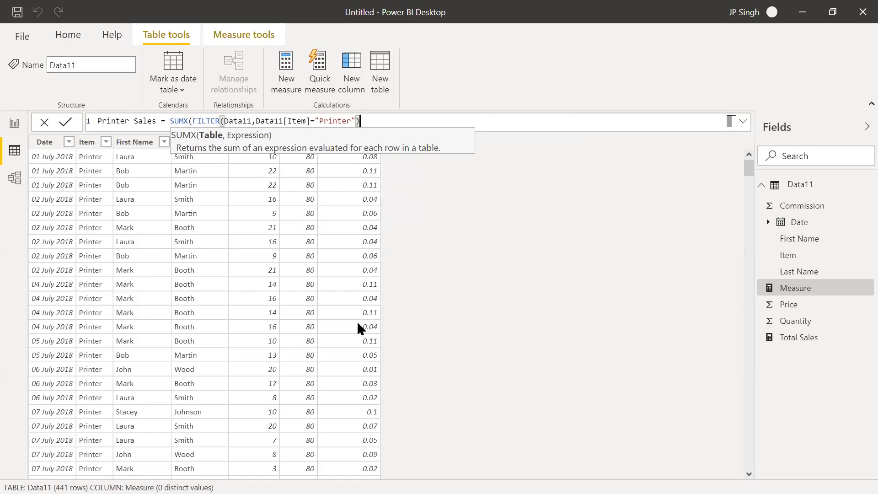
# Enter Data11[Price] as the start of the SUMX expression in the Printer Sales formula
pyautogui.write(',data')
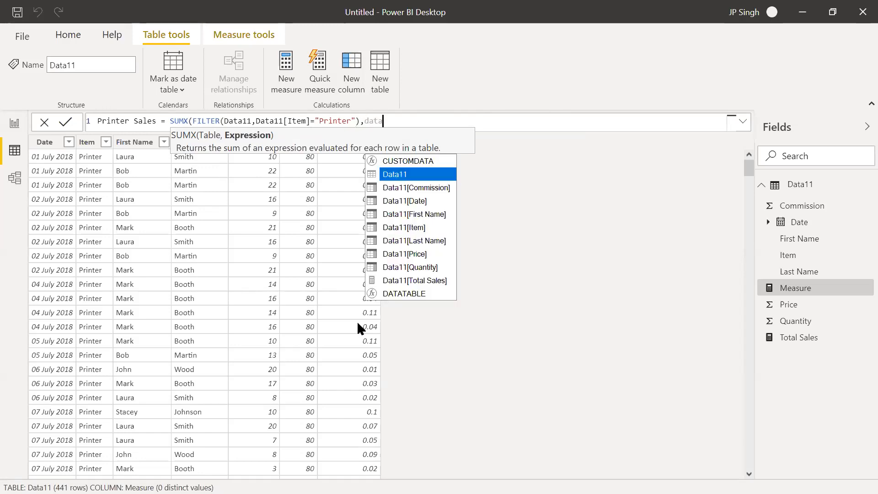
pyautogui.press('Down')
pyautogui.press('Down')
pyautogui.press('Down')
pyautogui.press('Down')
pyautogui.press('Down')
pyautogui.press('Down')
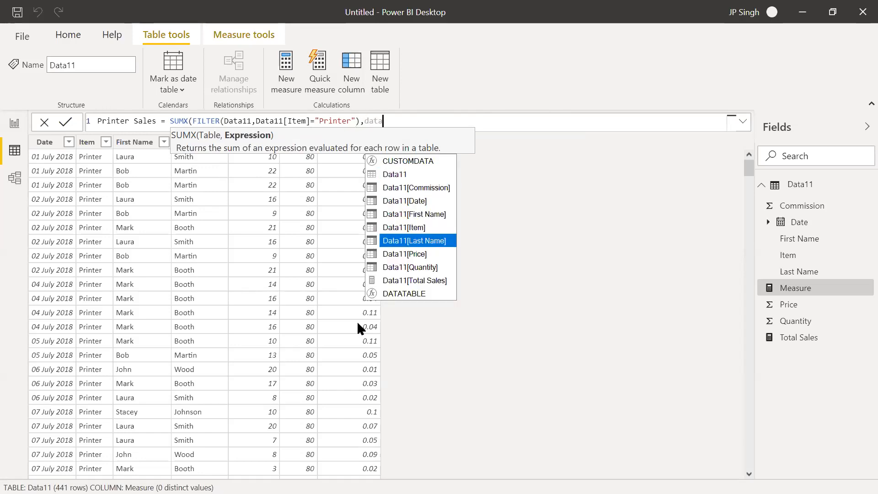
pyautogui.press('Tab')
# Multiply the price by Data11[Quantity], close the SUMX function and commit the Printer Sales measure
pyautogui.write('*data')
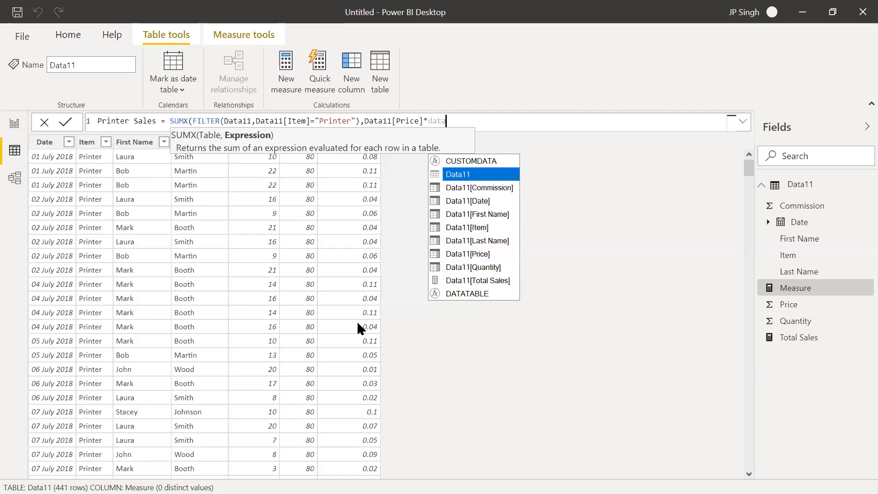
pyautogui.press('Down')
pyautogui.press('Down')
pyautogui.press('Down')
pyautogui.press('Down')
pyautogui.press('Down')
pyautogui.press('Down')
pyautogui.press('Down')
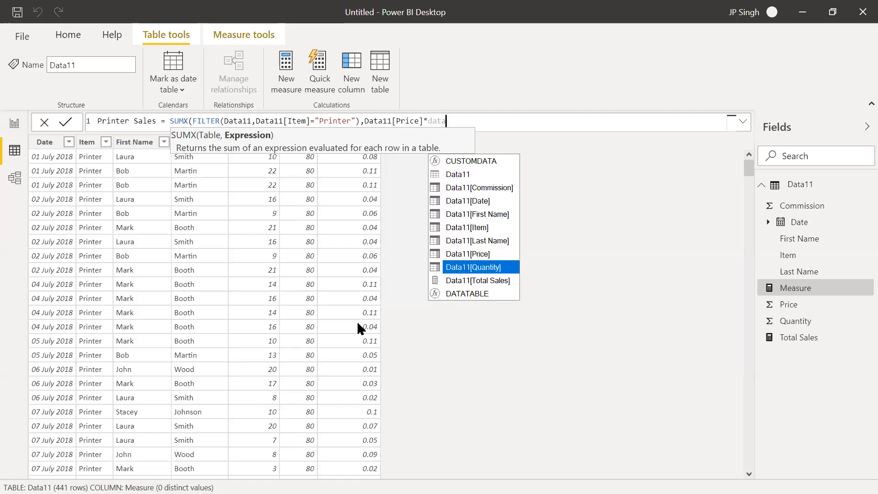
pyautogui.press('Tab')
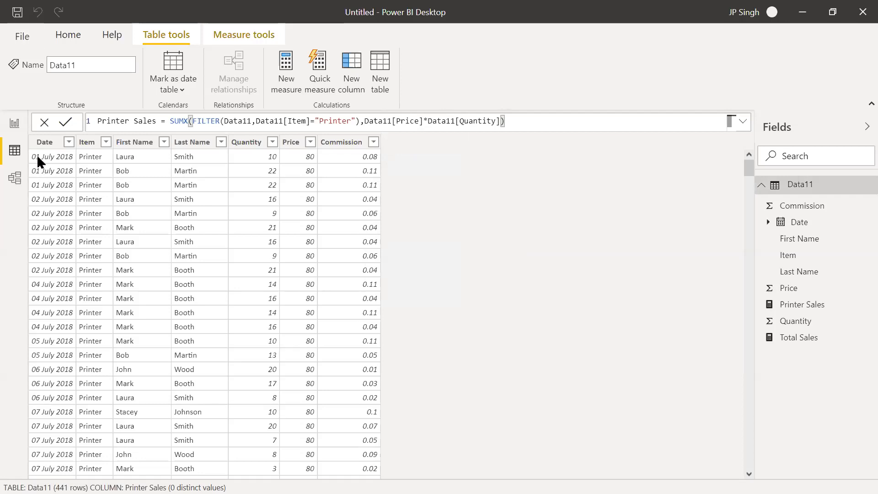
# Add a card visual showing the Total Sales measure in the upper-left corner of the report page
pyautogui.click(14, 123)
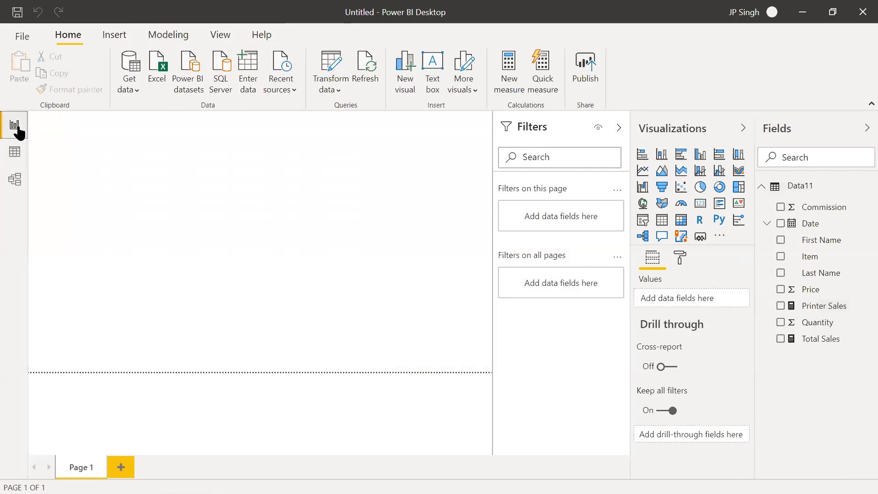
pyautogui.click(700, 203)
pyautogui.moveTo(130, 211); pyautogui.dragTo(216, 240)
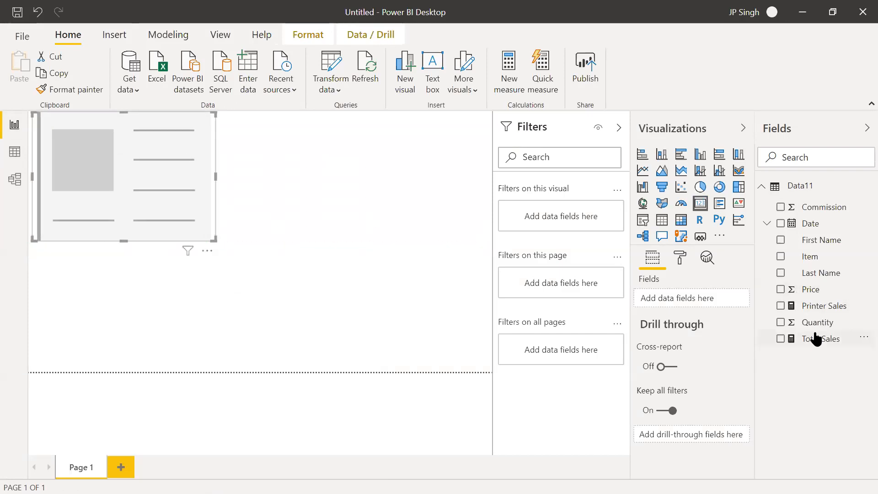
pyautogui.moveTo(757, 322); pyautogui.dragTo(686, 299)
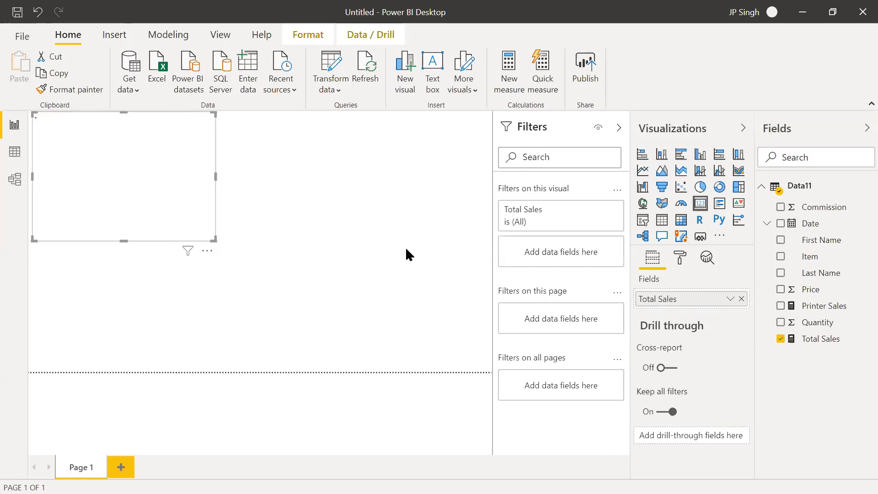
# Set the display units of the Total Sales card's data label to None
pyautogui.click(680, 258)
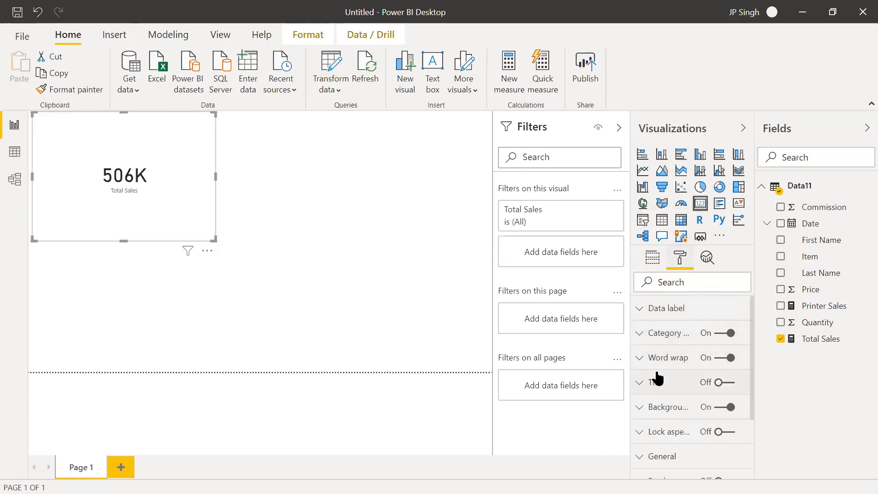
pyautogui.click(642, 310)
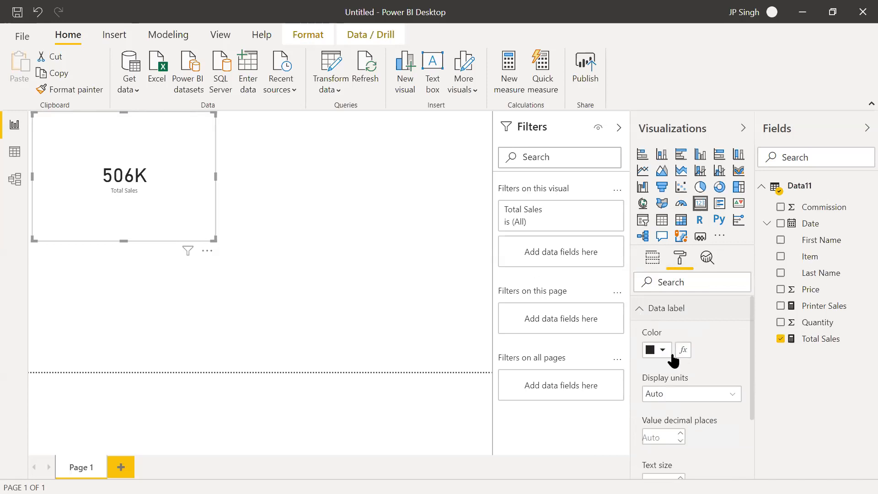
pyautogui.click(680, 396)
pyautogui.click(674, 314)
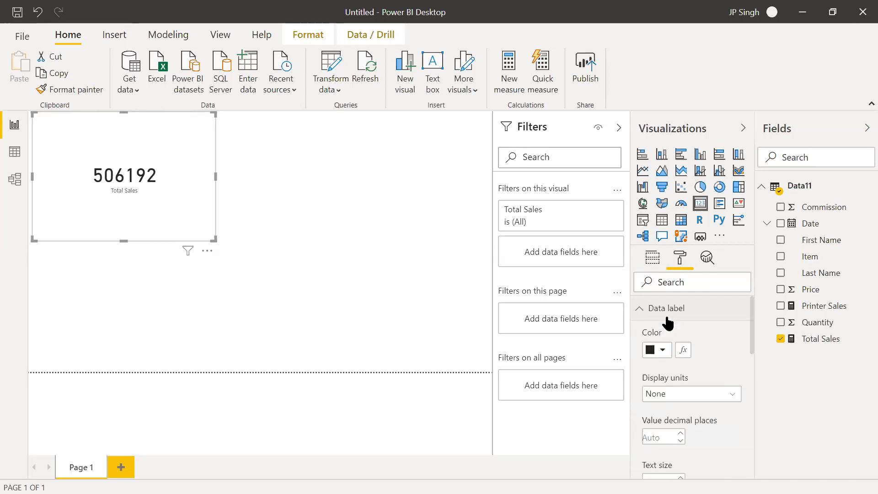
pyautogui.click(412, 271)
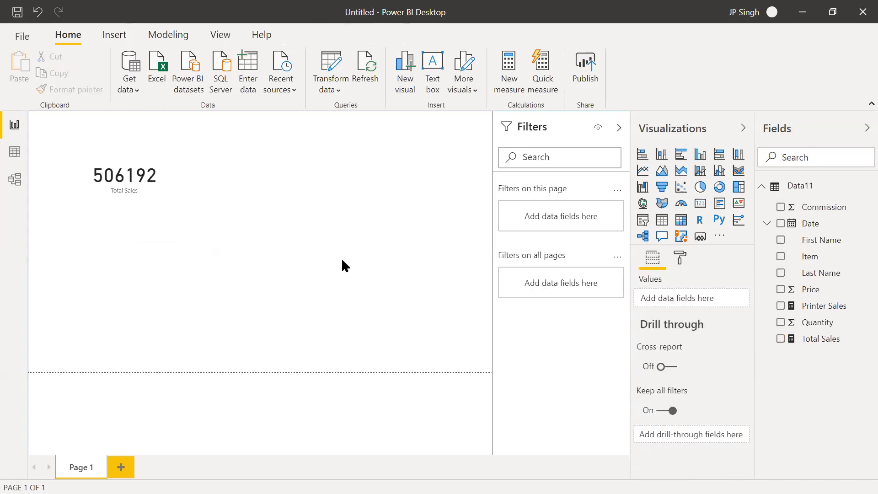
# Shrink the Total Sales card slightly in both width and height
pyautogui.click(147, 182)
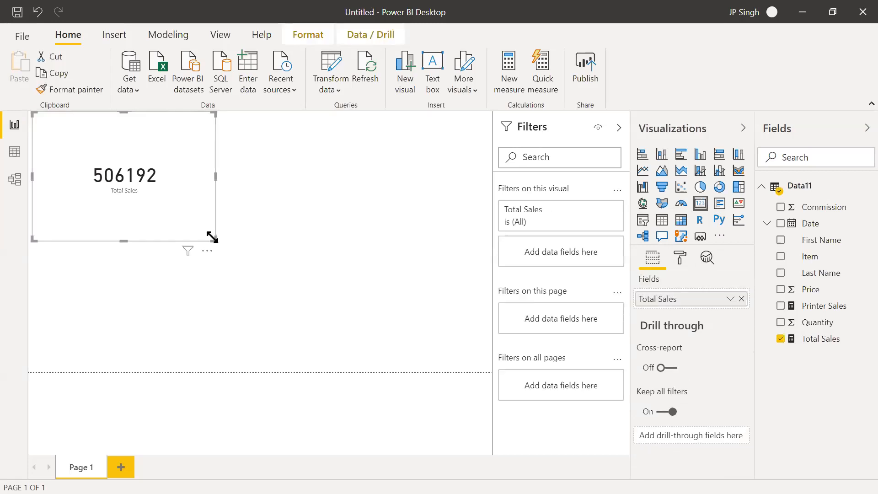
pyautogui.moveTo(212, 236); pyautogui.dragTo(188, 210)
pyautogui.click(236, 236)
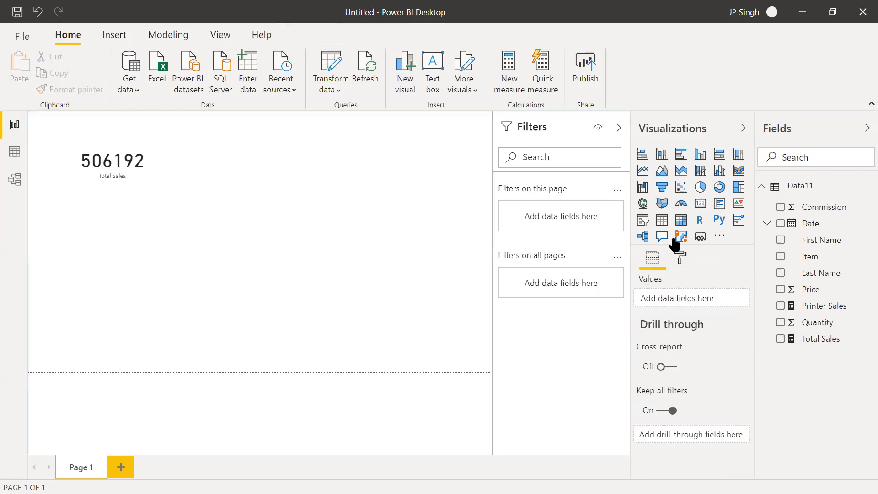
# Add a second card showing Printer Sales and set its data label display units to None
pyautogui.click(700, 203)
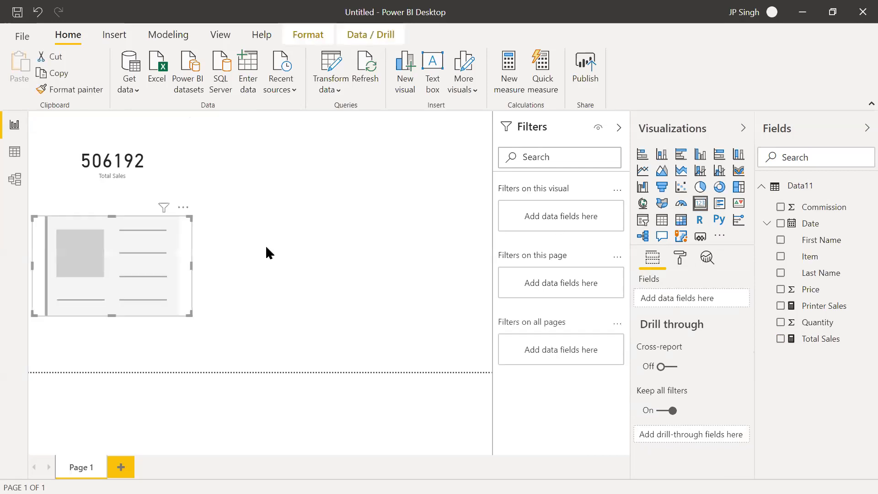
pyautogui.moveTo(819, 306); pyautogui.dragTo(704, 300)
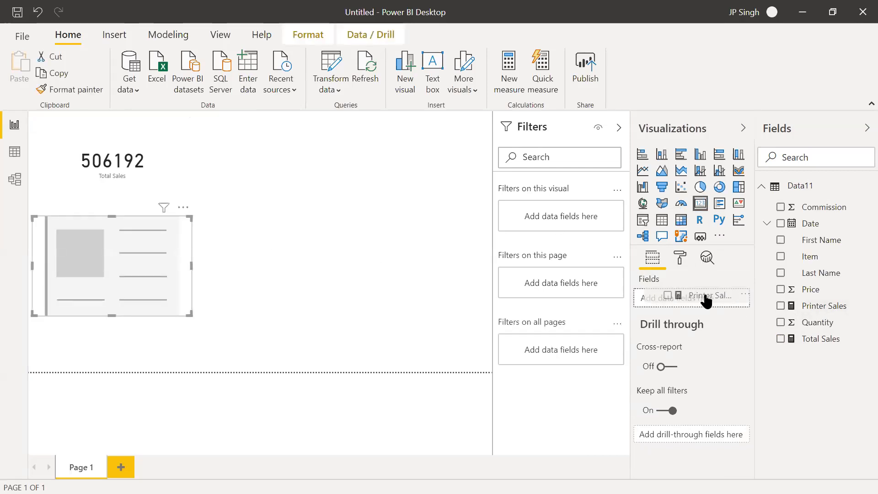
pyautogui.click(676, 255)
pyautogui.click(670, 308)
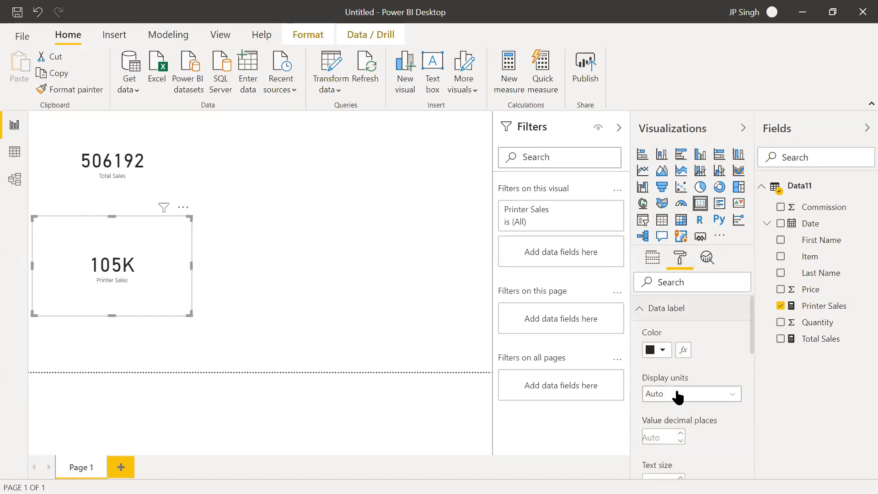
pyautogui.click(676, 394)
pyautogui.click(673, 318)
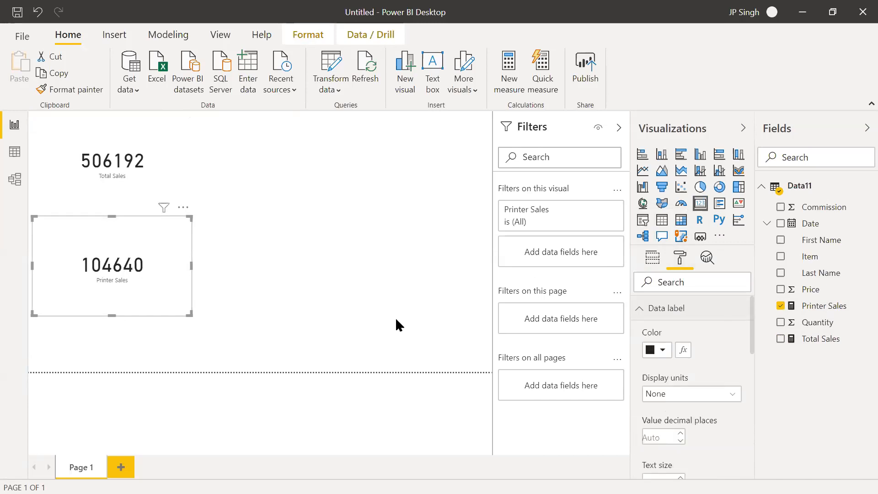
pyautogui.click(379, 305)
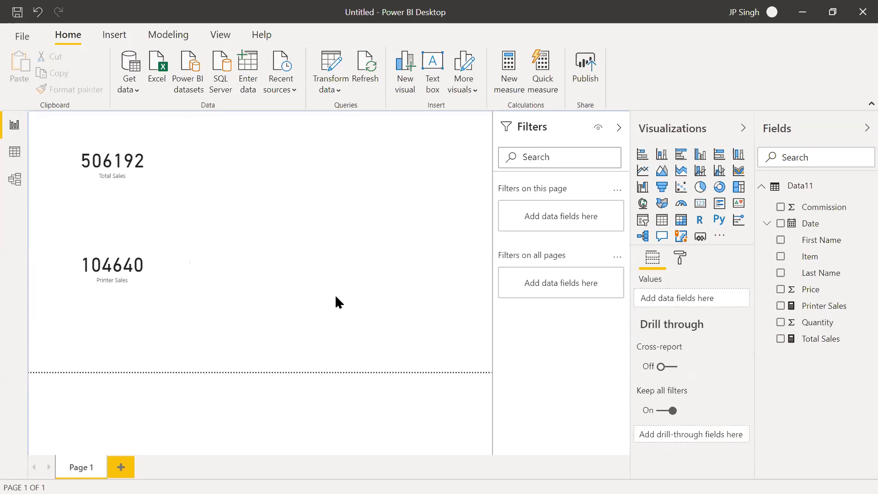
# Insert a multi-row card beside the two cards and enlarge it to span the height of both
pyautogui.click(719, 208)
pyautogui.moveTo(124, 332); pyautogui.dragTo(295, 143)
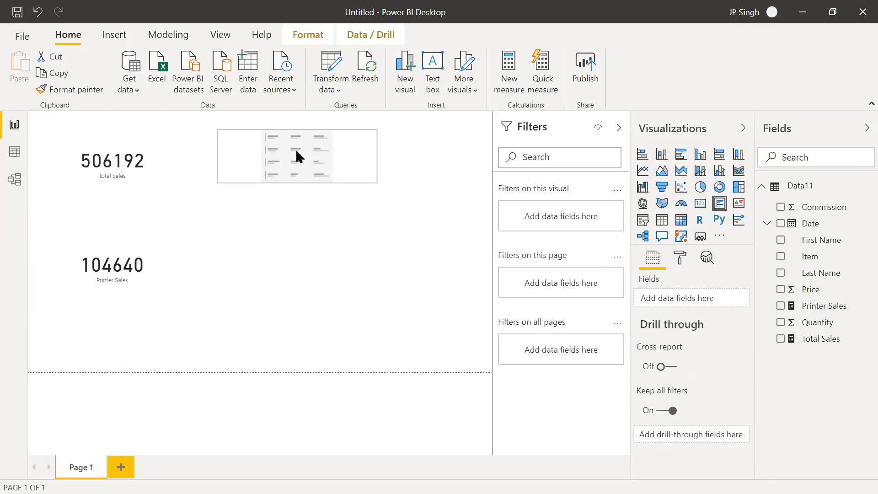
pyautogui.moveTo(375, 179); pyautogui.dragTo(428, 359)
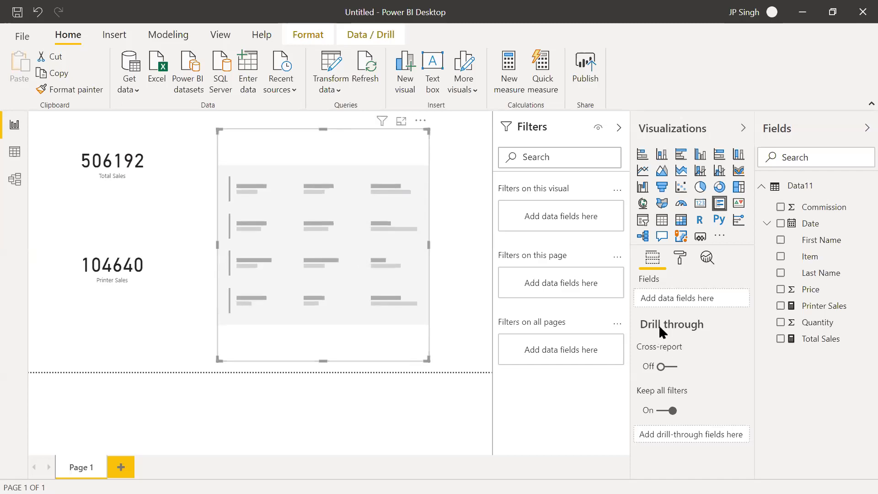
# Add Item and Total Sales to the multi-row card, removing Total Sales once and adding it again
pyautogui.moveTo(831, 254); pyautogui.dragTo(706, 306)
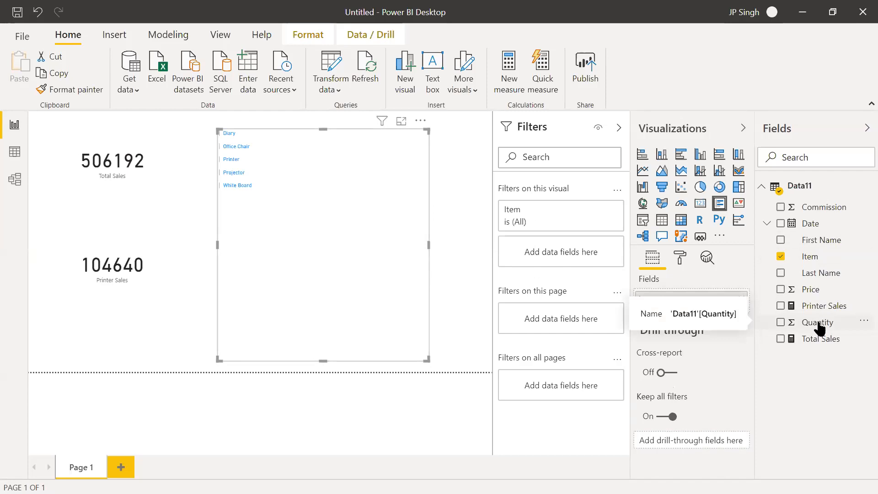
pyautogui.moveTo(819, 343); pyautogui.dragTo(693, 315)
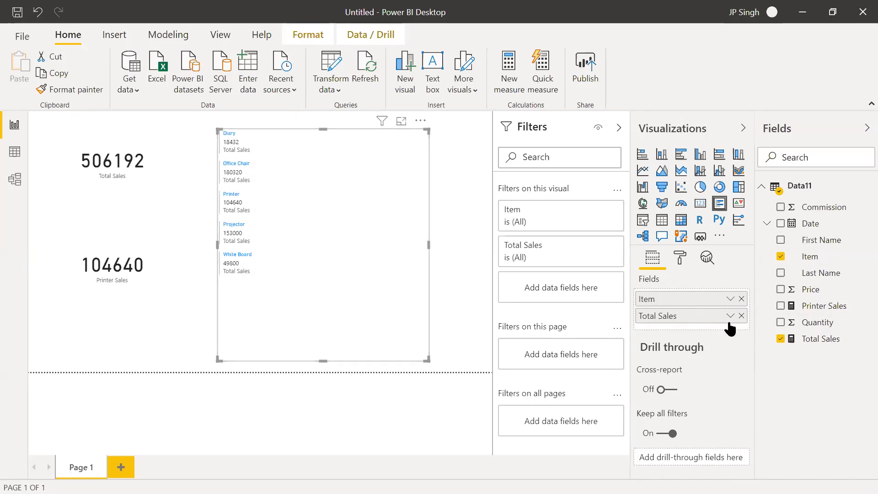
pyautogui.click(742, 316)
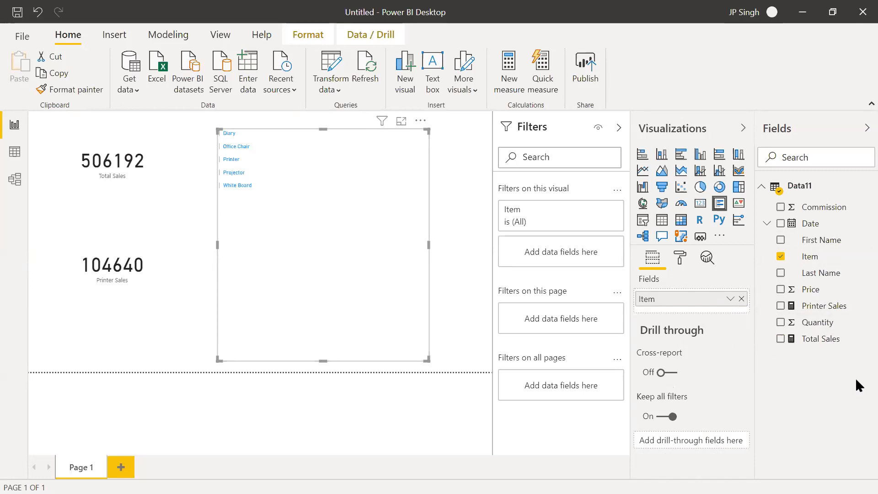
pyautogui.moveTo(832, 350); pyautogui.dragTo(709, 308)
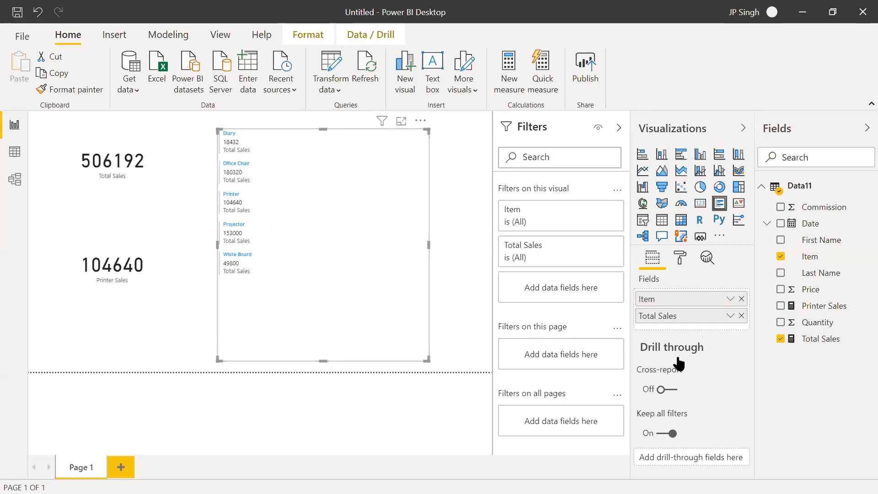
# Set the text size of the multi-row card's data labels to 20 pt
pyautogui.click(680, 258)
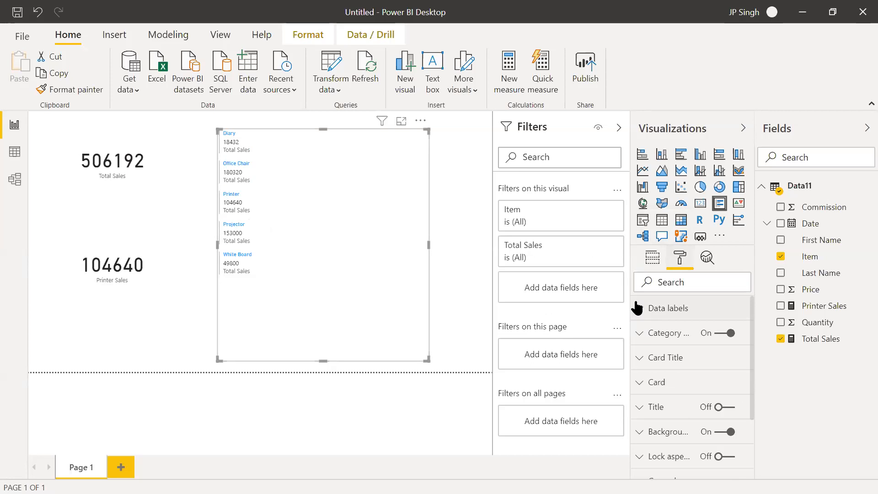
pyautogui.click(637, 309)
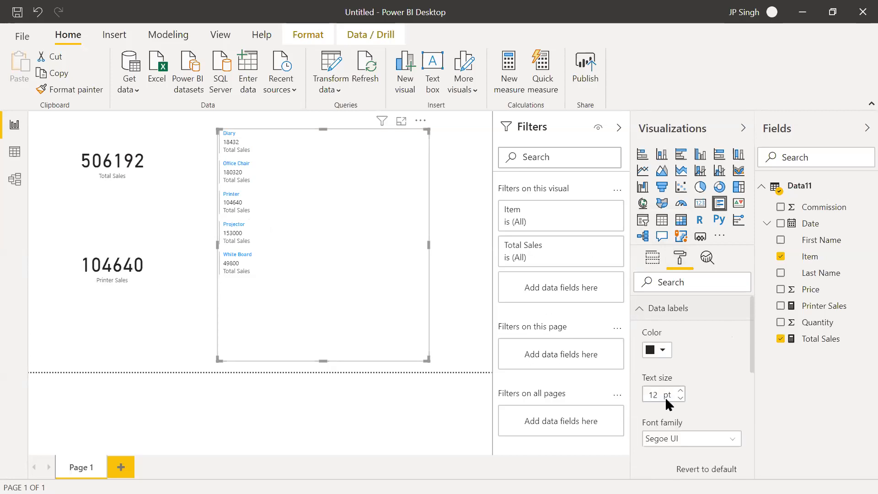
pyautogui.click(681, 392)
pyautogui.click(680, 391)
pyautogui.click(681, 391)
pyautogui.click(680, 392)
pyautogui.click(681, 391)
pyautogui.click(680, 392)
pyautogui.click(681, 391)
pyautogui.click(680, 392)
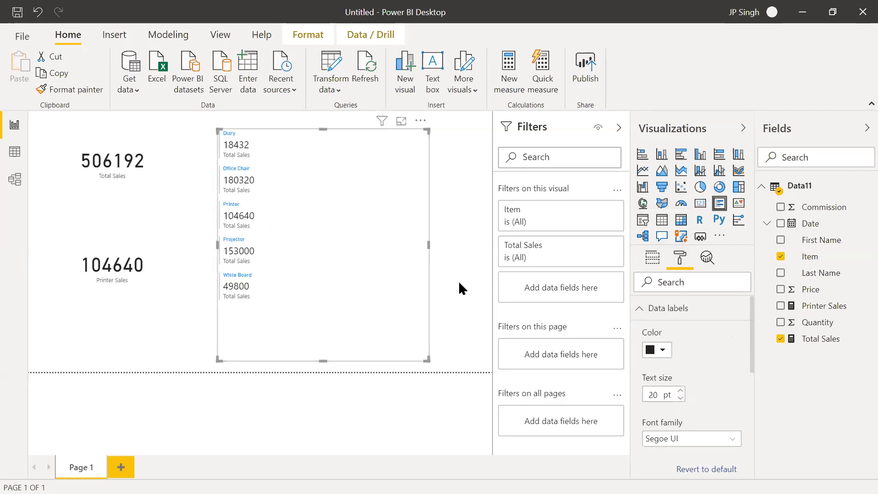
pyautogui.click(466, 265)
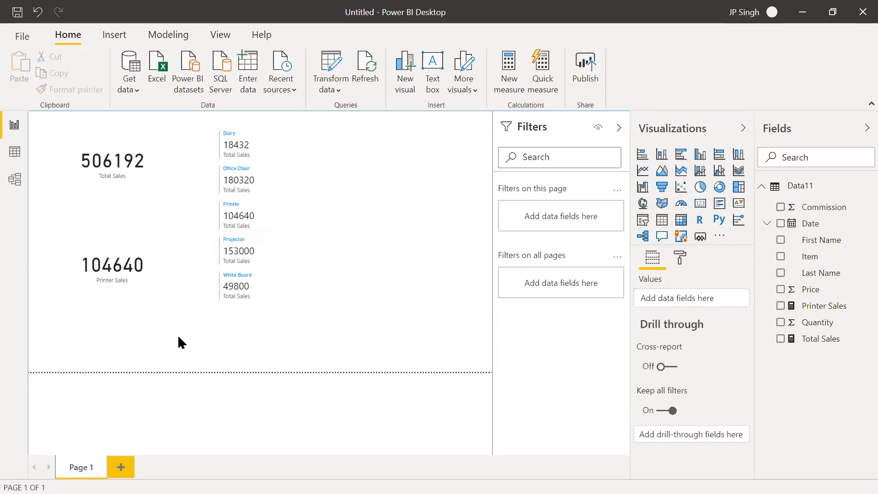
# Create a new measure in the Data11 table and start its formula with the MAX function
pyautogui.click(14, 154)
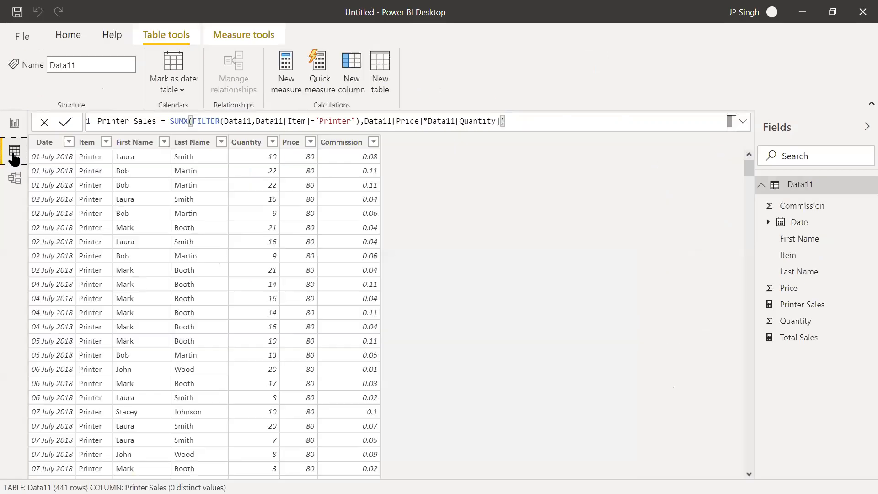
pyautogui.click(286, 74)
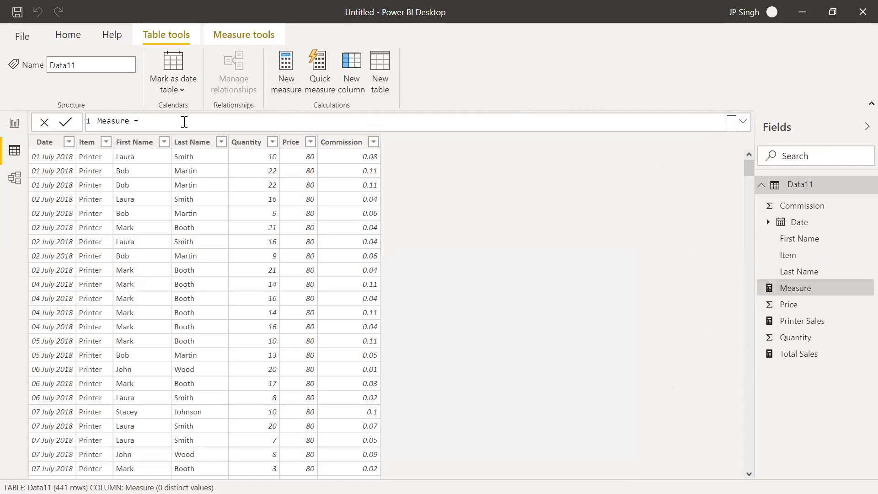
pyautogui.write('max')
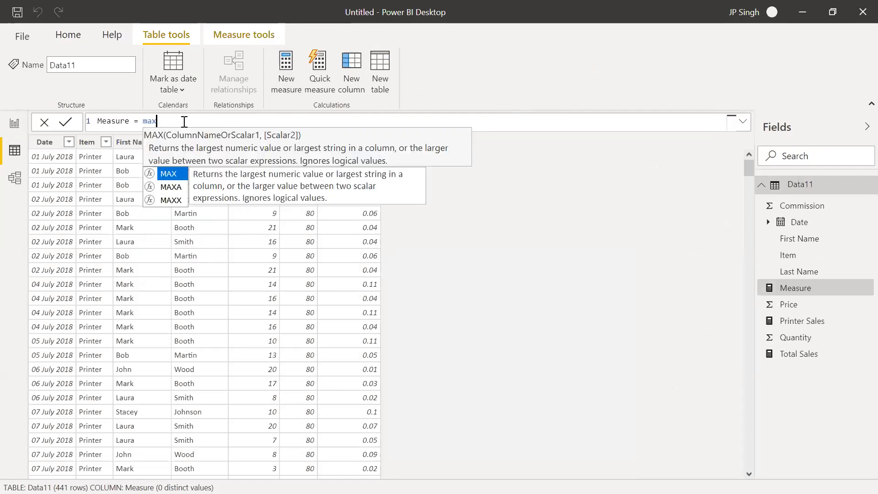
pyautogui.write('(')
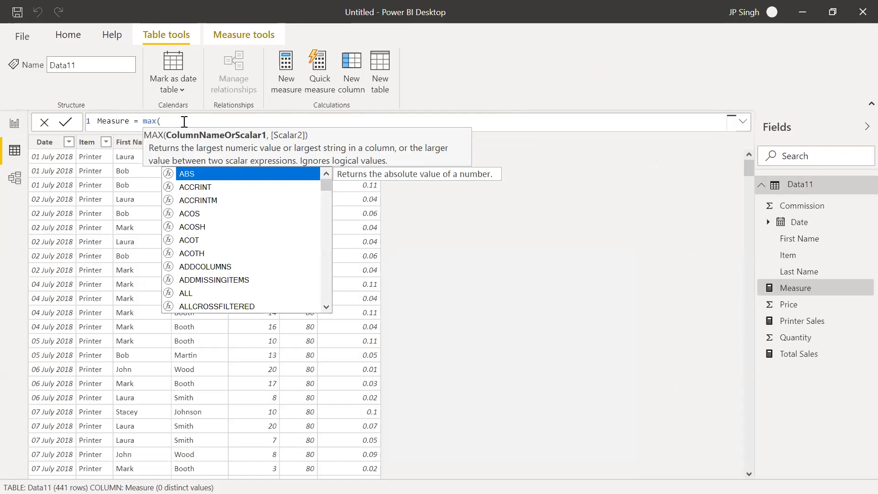
# Enter Data11[Price] as the column argument of the MAX function
pyautogui.write('dat')
pyautogui.press('Down')
pyautogui.press('Down')
pyautogui.press('Down')
pyautogui.press('Down')
pyautogui.press('Down')
pyautogui.press('Down')
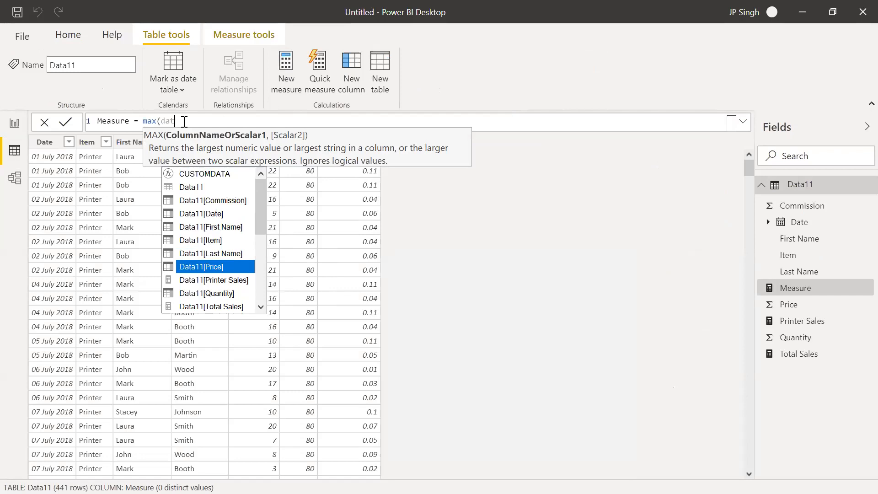
pyautogui.press('Tab')
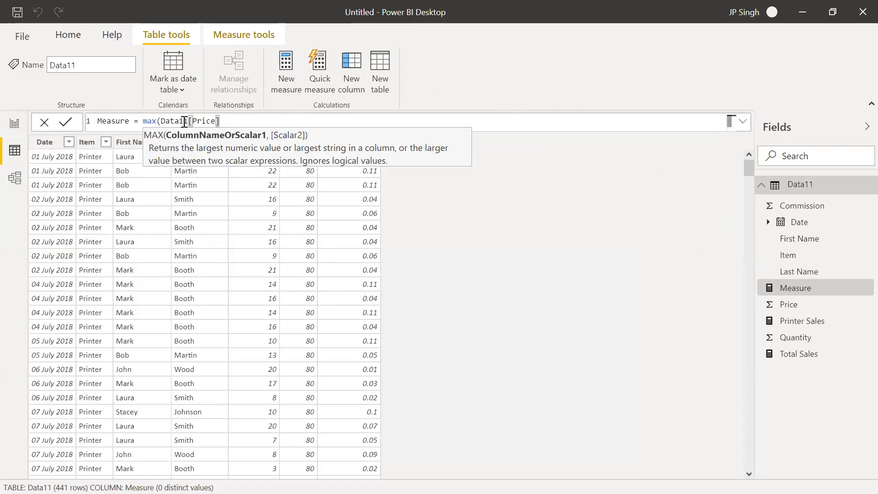
# Close the MAX formula on Data11[Price] and replace the measure's default name with max Price
pyautogui.write(')')
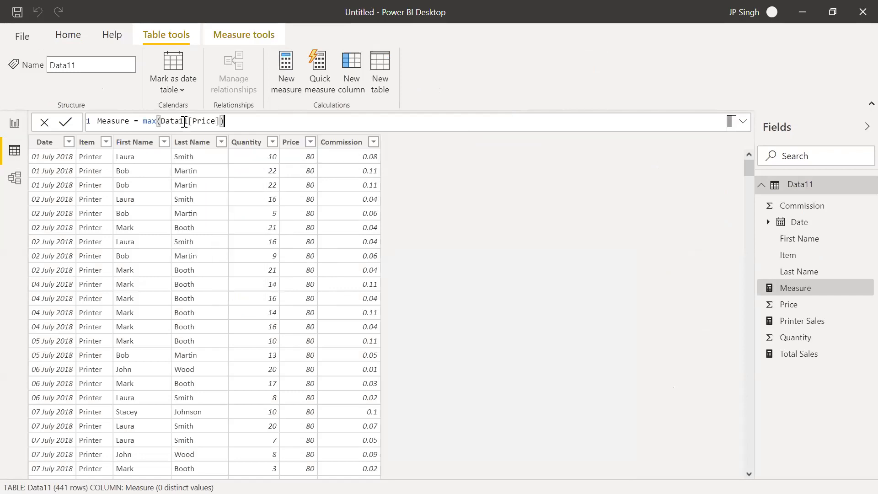
pyautogui.doubleClick(129, 121)
pyautogui.press('BackSpace')
pyautogui.press('BackSpace')
pyautogui.press('BackSpace')
pyautogui.press('BackSpace')
pyautogui.press('BackSpace')
pyautogui.press('BackSpace')
pyautogui.press('BackSpace')
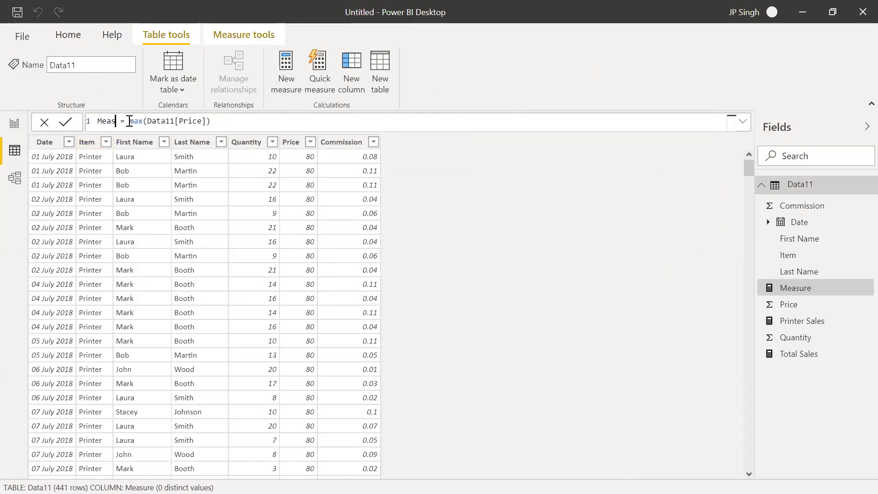
pyautogui.write('max Pri')
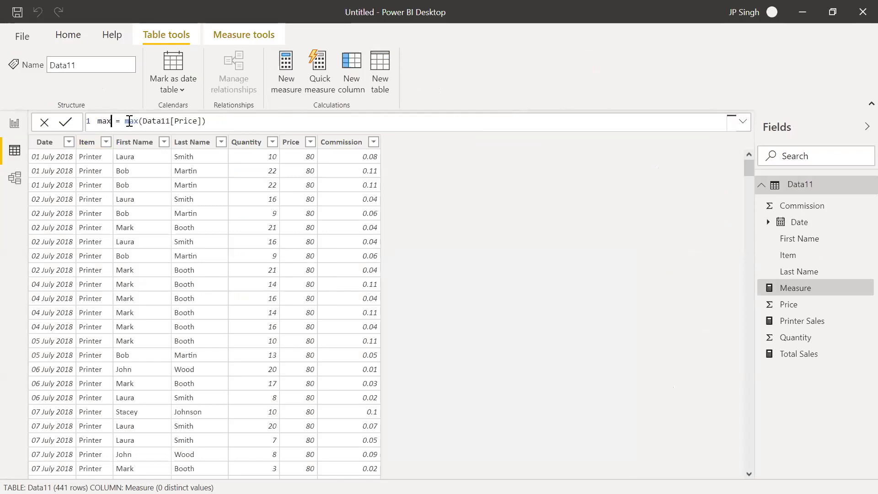
pyautogui.write('ce')
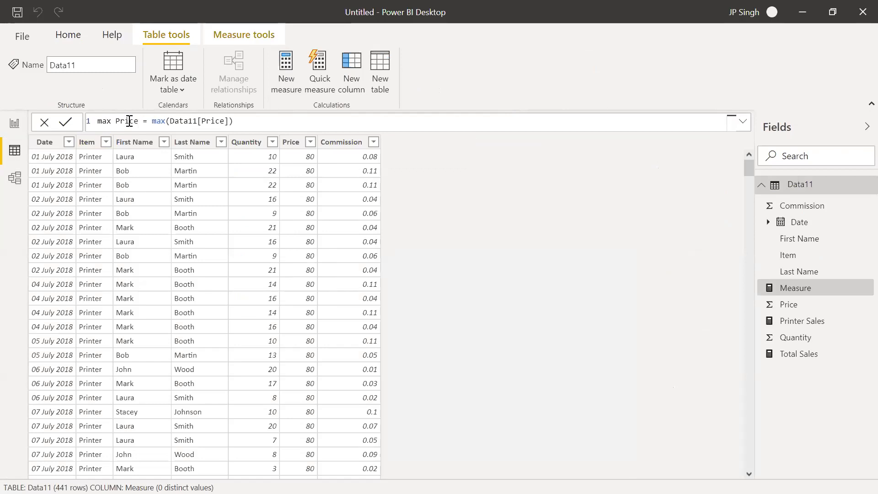
# Capitalize the measure's name to Max Price and commit the formula
pyautogui.click(107, 121)
pyautogui.press('BackSpace')
pyautogui.write('M')
pyautogui.click(259, 116)
pyautogui.press('Return')
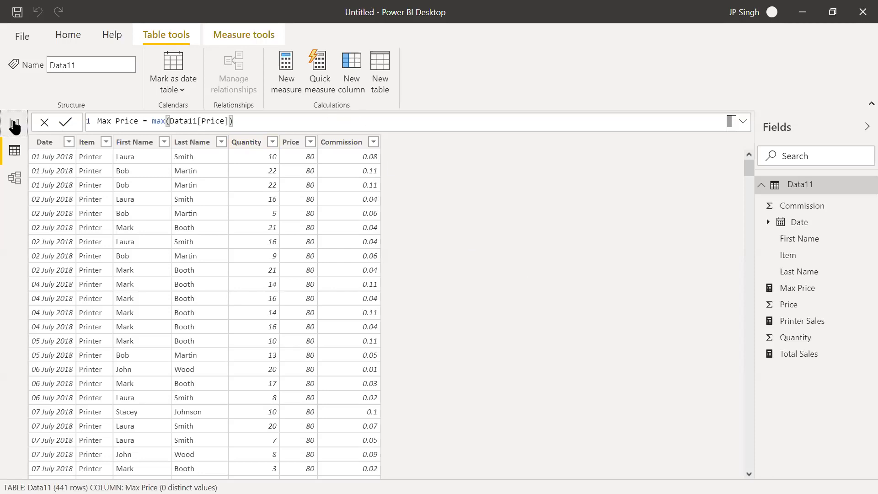
# Shrink the multi-row card on the report page and add a card showing Max Price below the Printer Sales card
pyautogui.click(15, 124)
pyautogui.moveTo(430, 359); pyautogui.dragTo(412, 211)
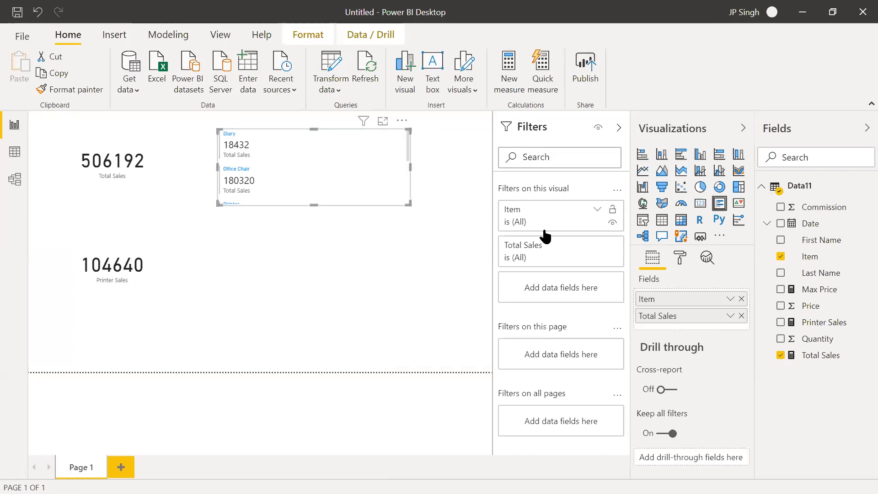
pyautogui.click(353, 244)
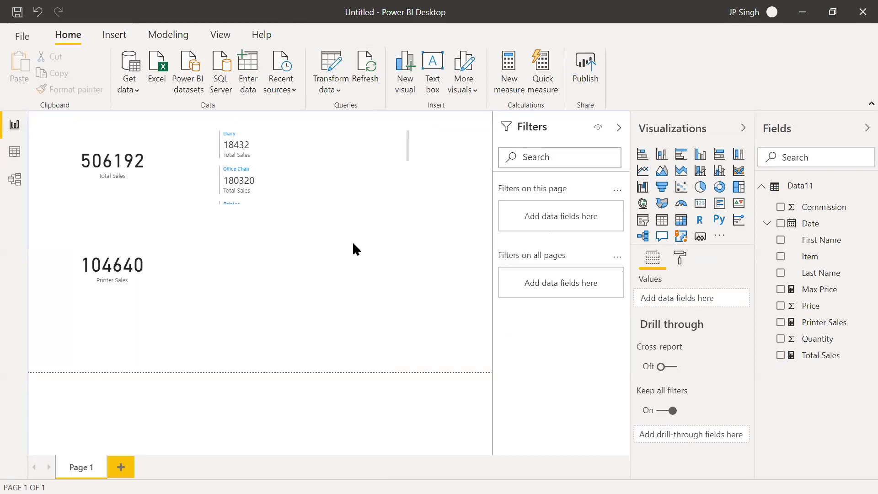
pyautogui.click(700, 203)
pyautogui.moveTo(832, 293); pyautogui.dragTo(713, 310)
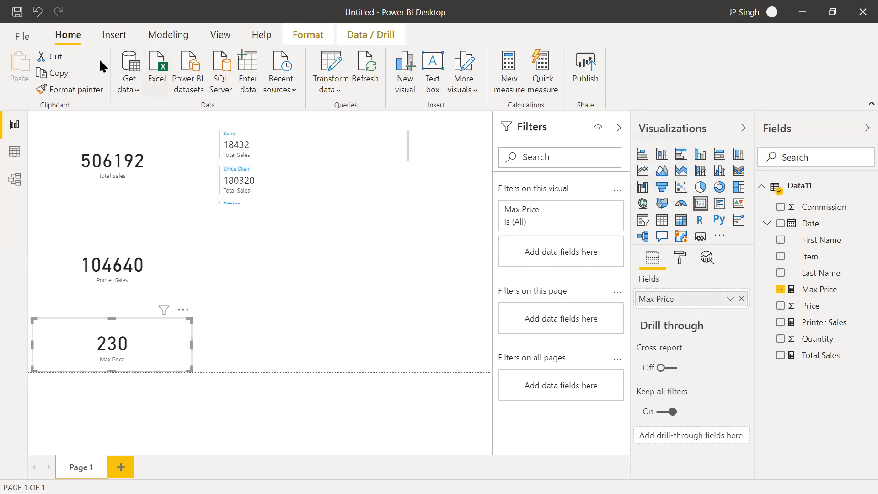
# Return to the Data11 table in Data view and bring up the general calculation commands
pyautogui.click(21, 141)
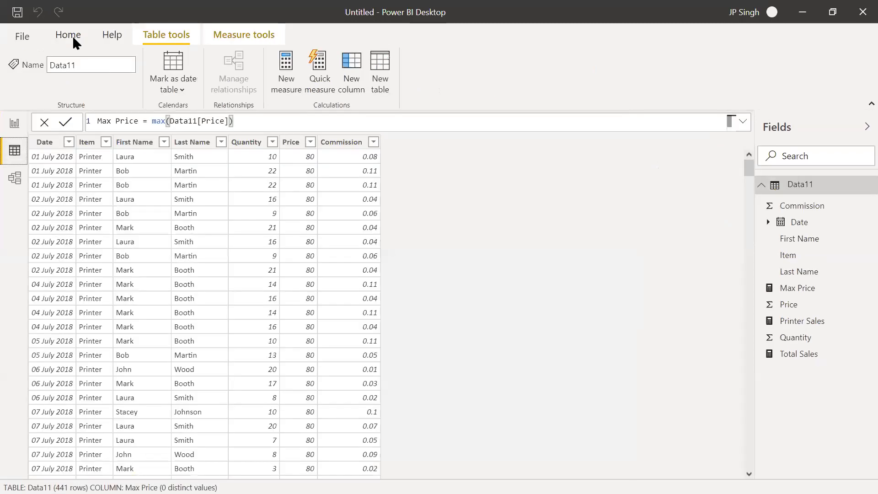
pyautogui.click(72, 36)
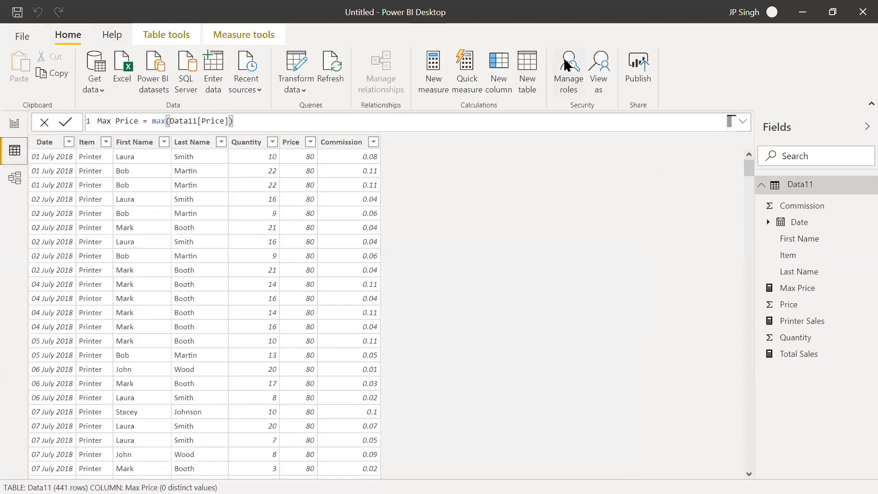